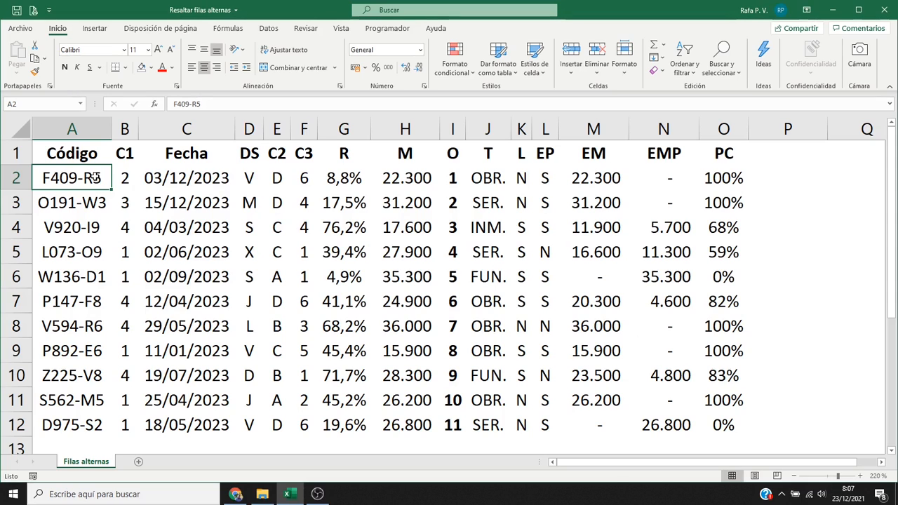
Fill the first data row, A2:O2, with the lightest green theme color
drag(96, 178, 715, 180)
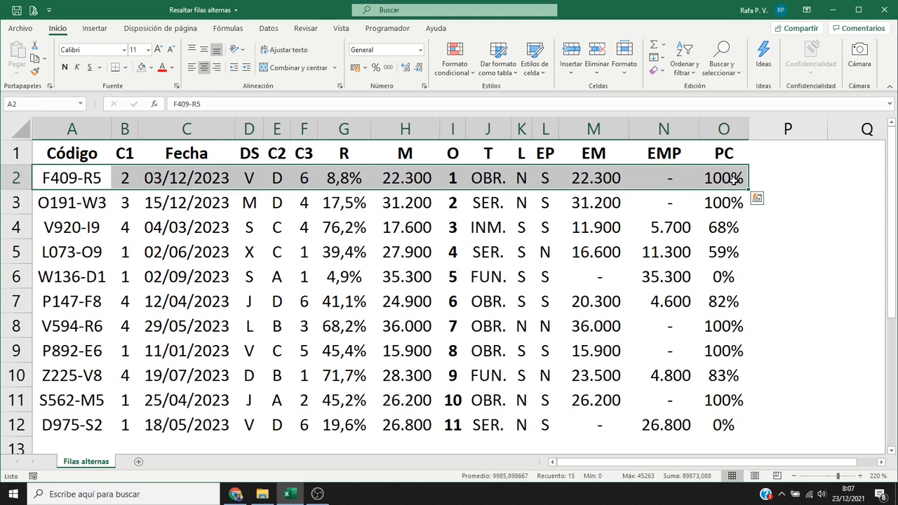
click(151, 68)
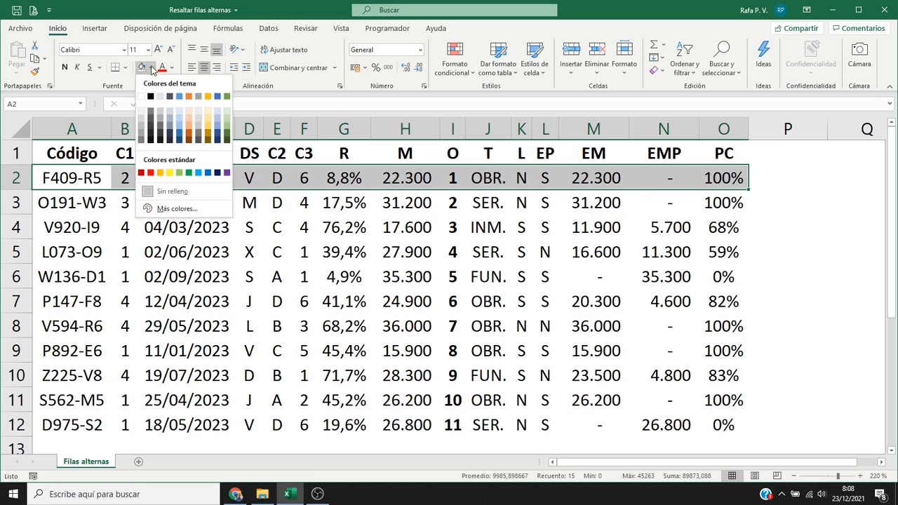
click(226, 117)
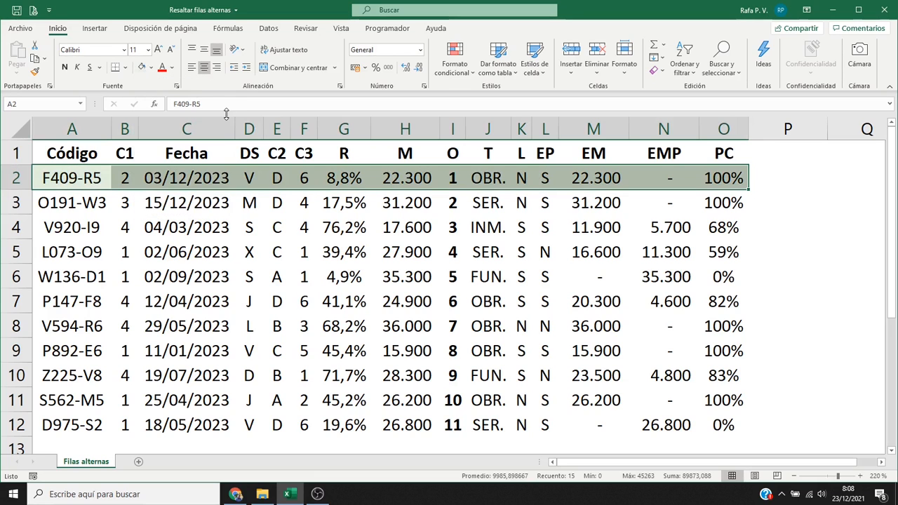
Copy the formatting of row 2 onto table rows 4, 6, 8, 10 and 12 with Format Painter
click(37, 75)
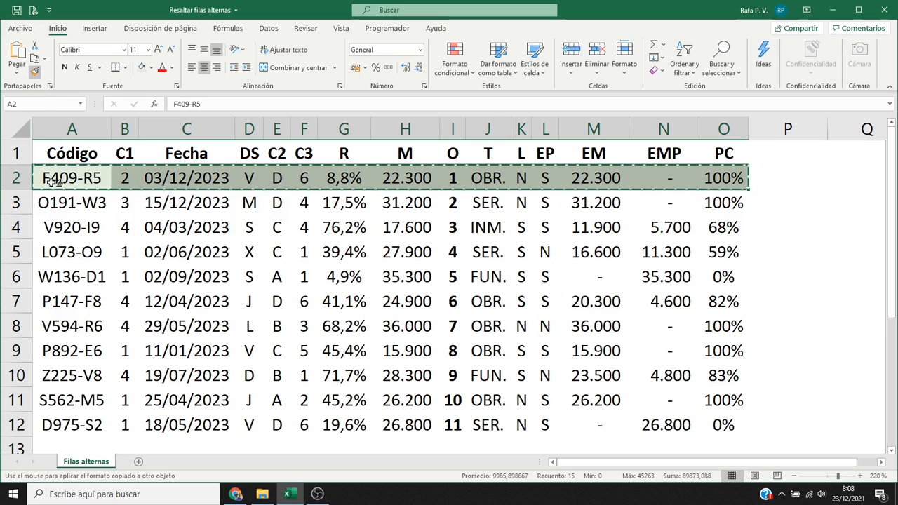
click(63, 226)
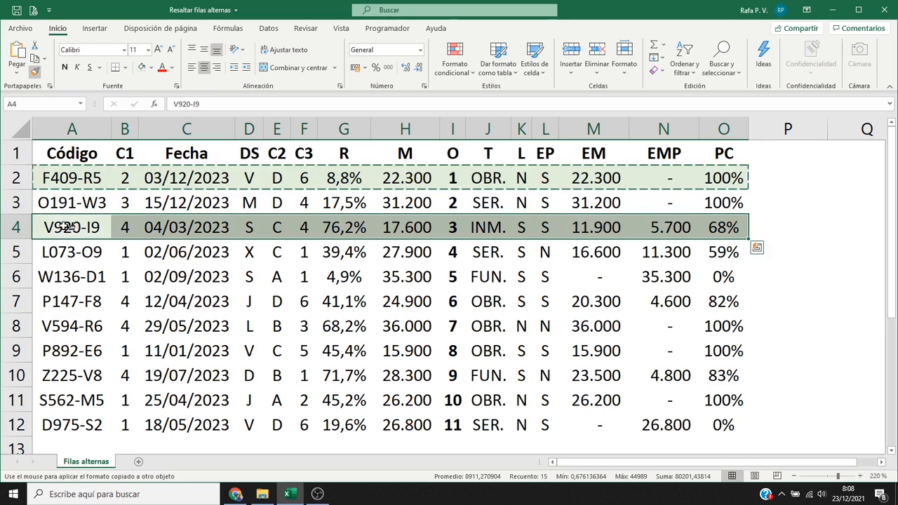
click(63, 277)
click(71, 326)
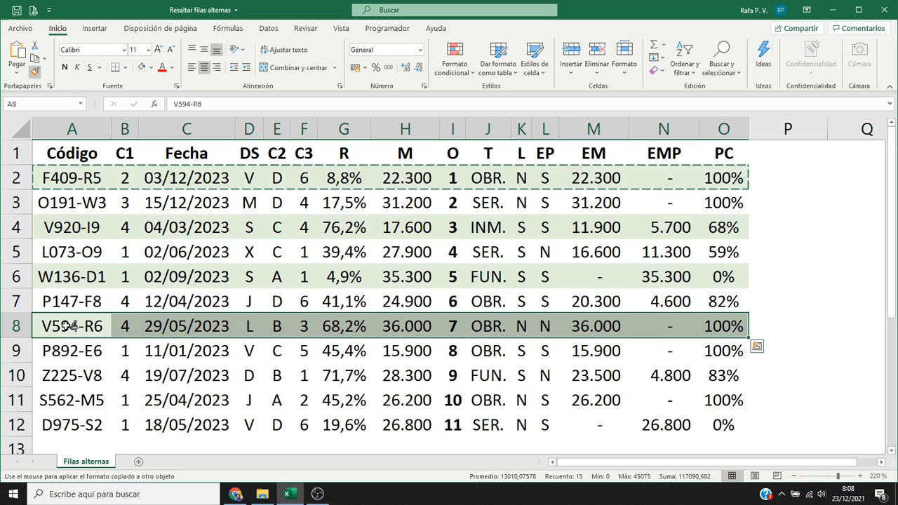
click(67, 372)
click(74, 426)
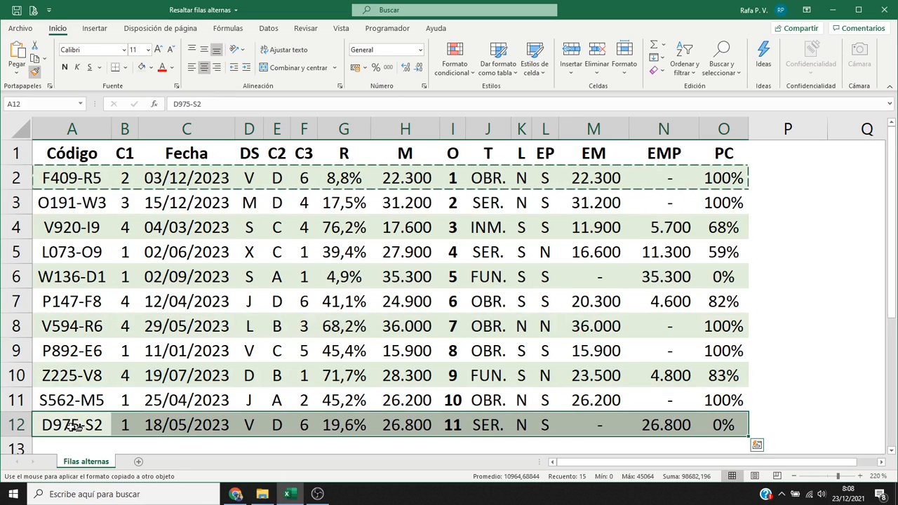
key(Escape)
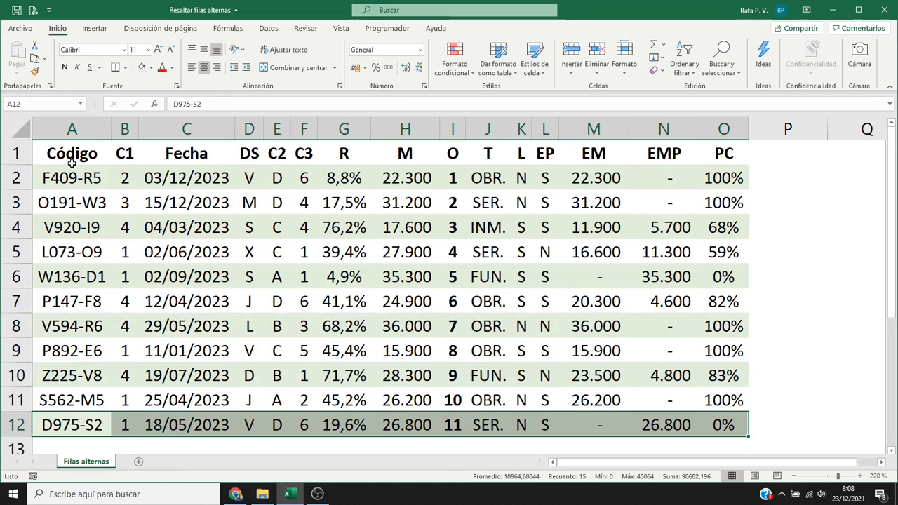
Sort the table by the R column from largest to smallest
click(70, 173)
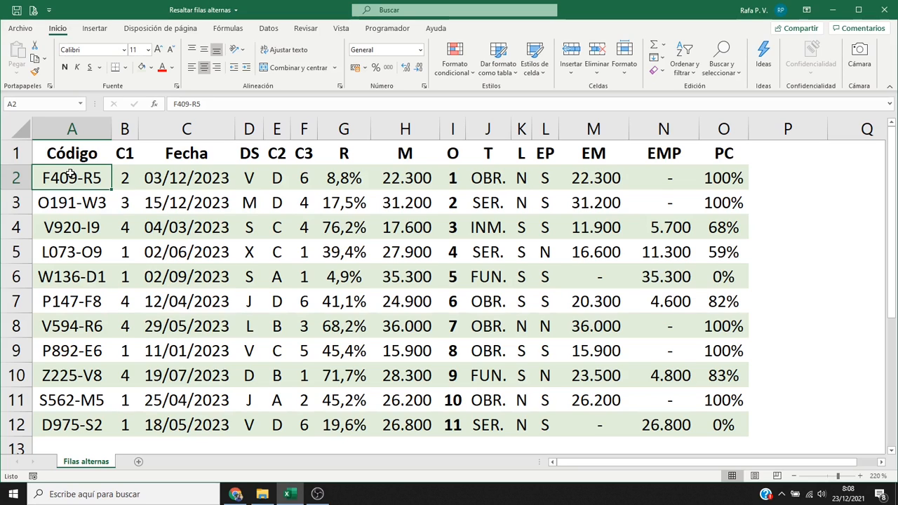
click(347, 178)
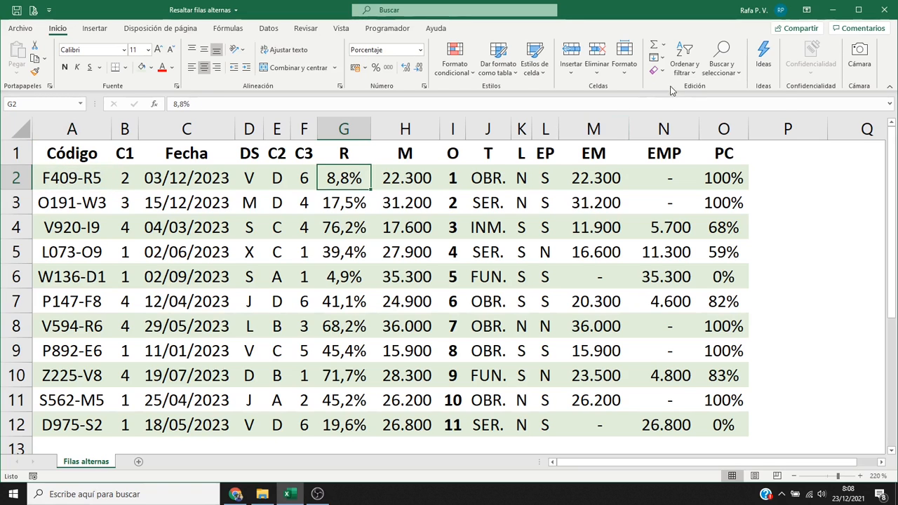
click(683, 69)
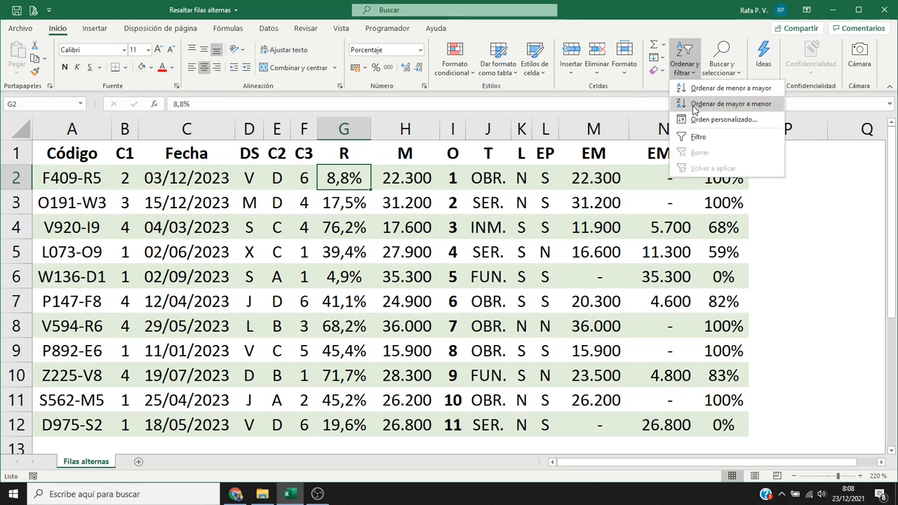
click(699, 104)
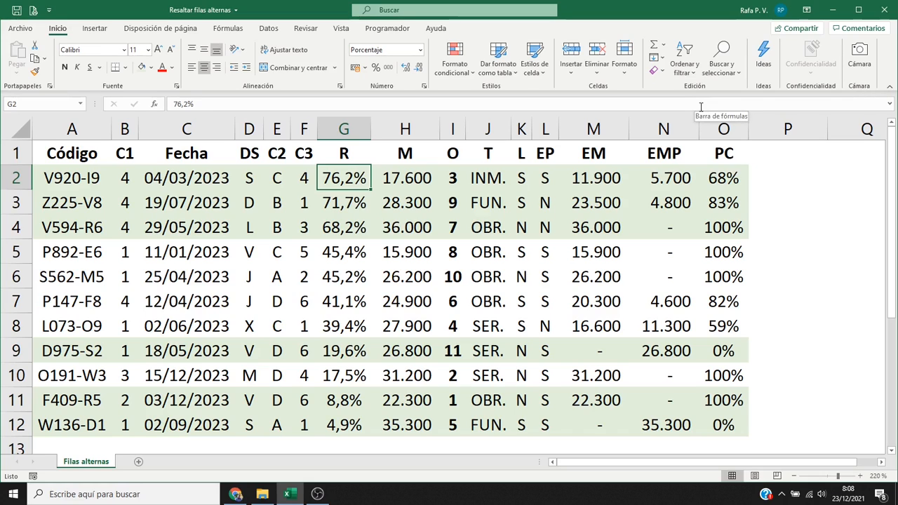
Sort the table by the O column from smallest to largest
click(458, 178)
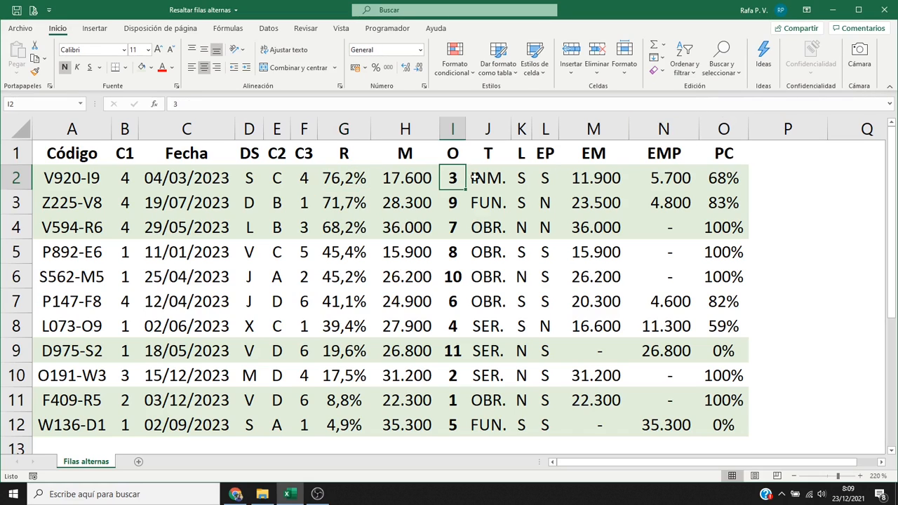
click(686, 67)
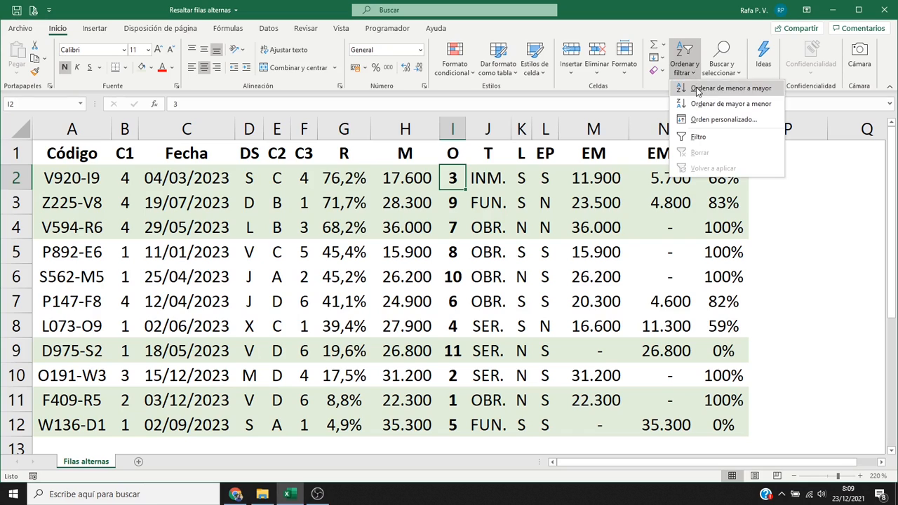
click(729, 88)
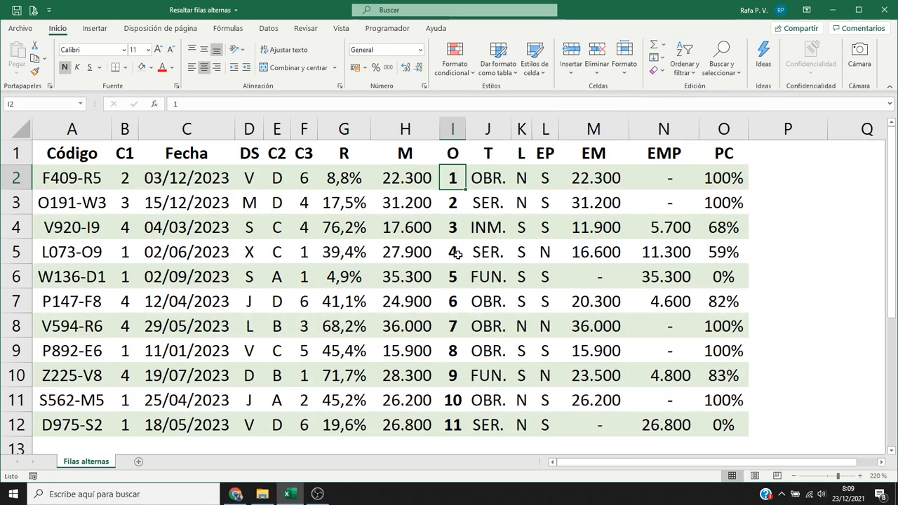
Insert a blank row above the W136-D1 record in row 6, and undo the insertion
click(455, 276)
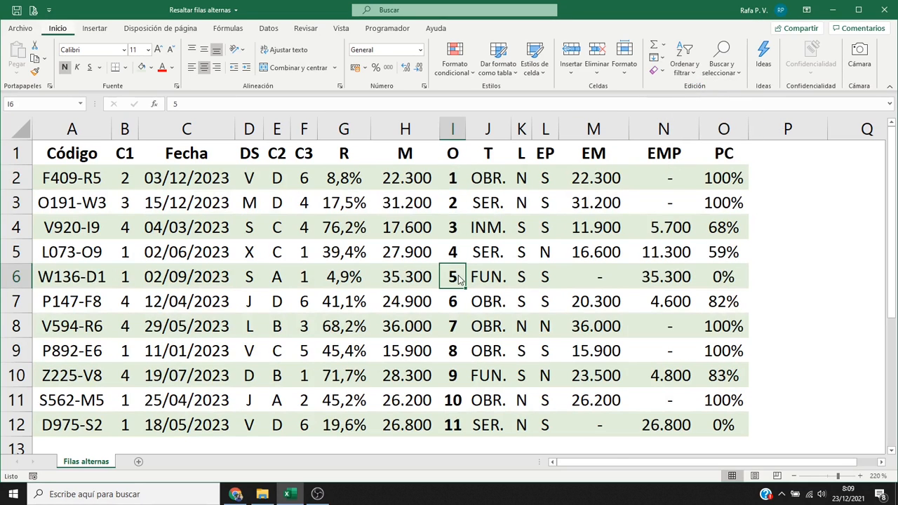
key(ctrl+plus)
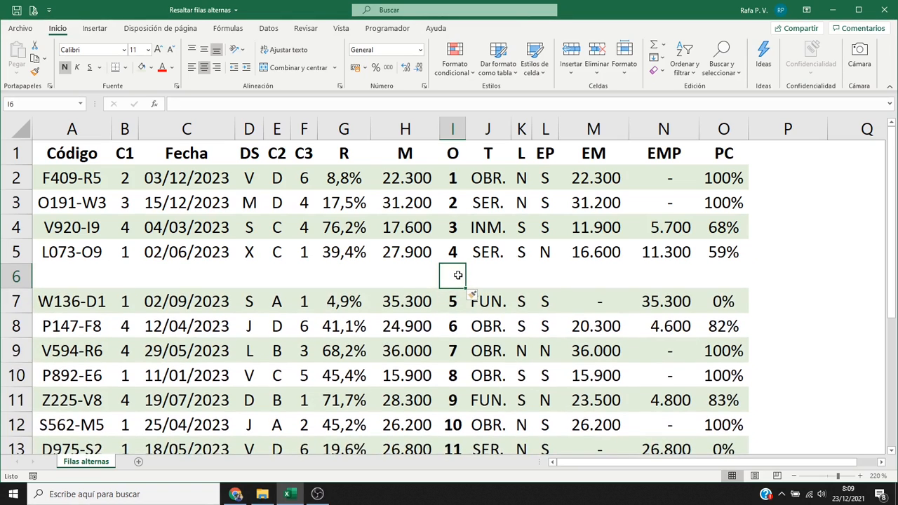
key(ctrl+z)
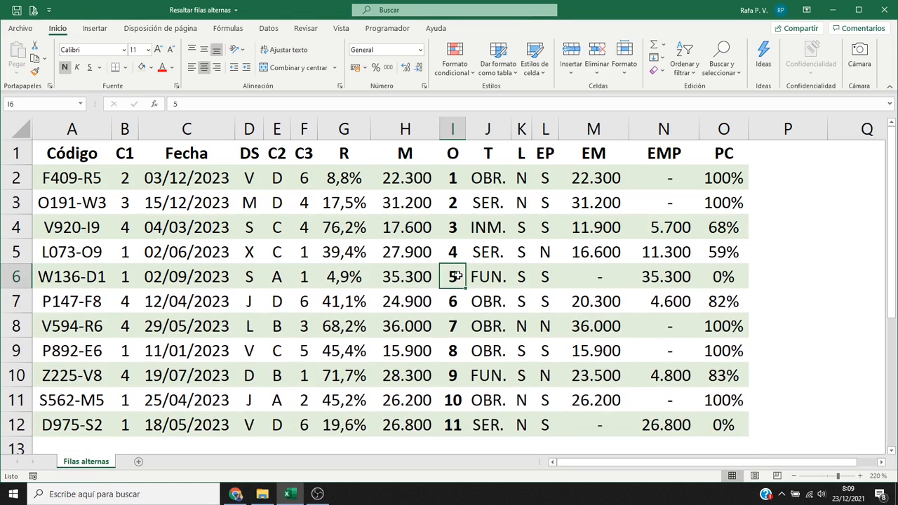
Delete the entire rows 6 to 8 from the sheet
drag(457, 279, 456, 326)
right_click(461, 328)
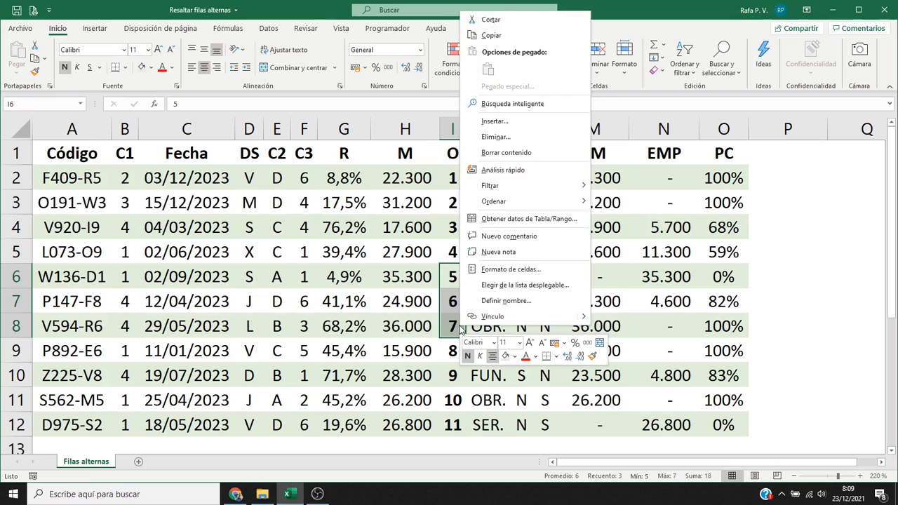
click(496, 136)
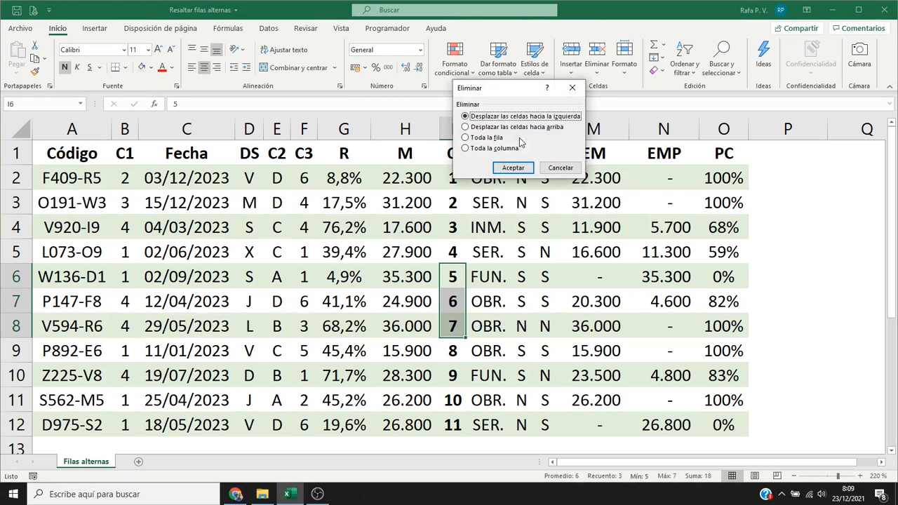
click(502, 139)
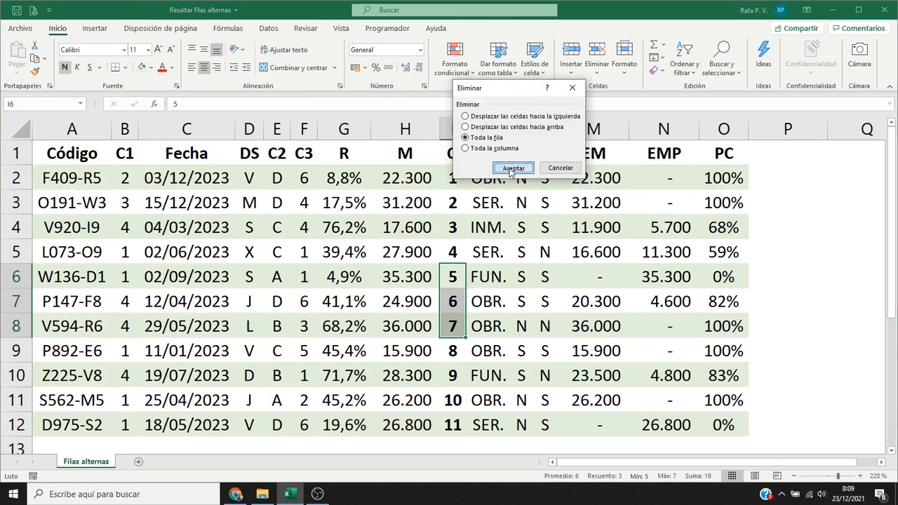
click(510, 168)
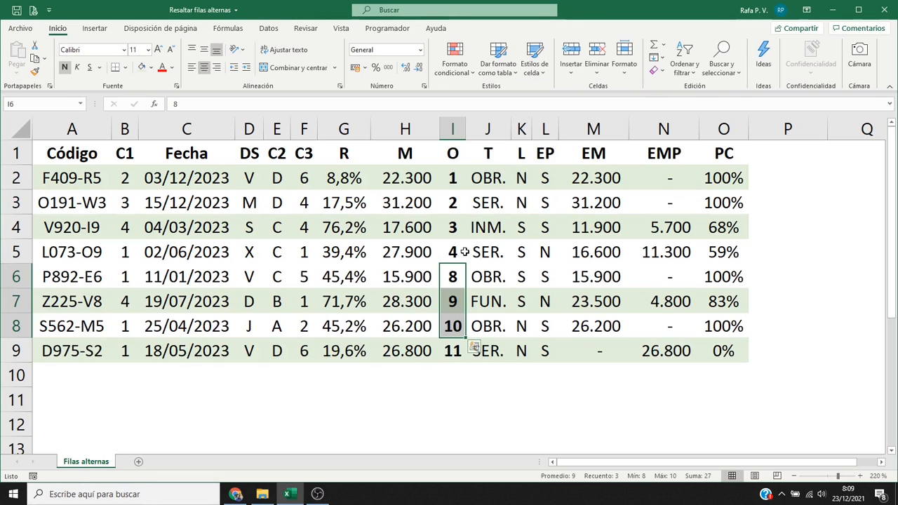
Check the banding around rows 5 and 6, and undo the row deletion
drag(456, 252, 456, 276)
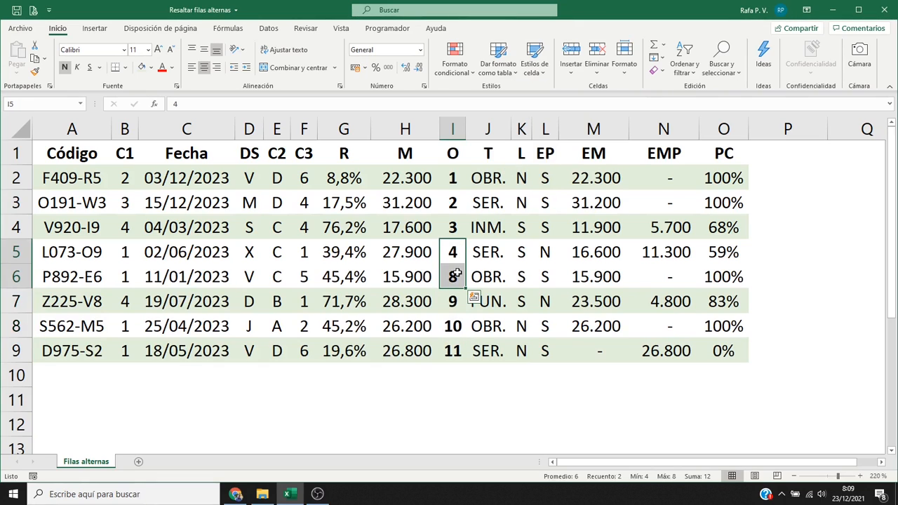
click(456, 255)
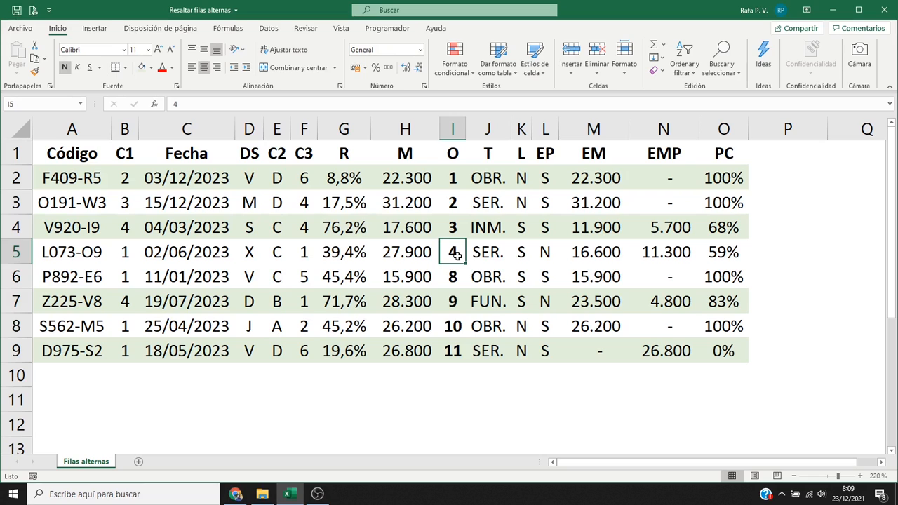
right_click(457, 256)
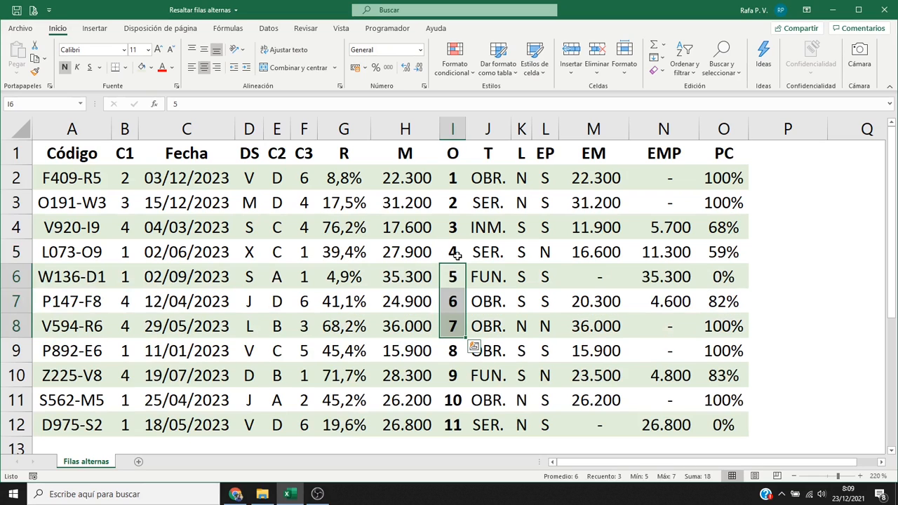
Remove the fill color from all the table's data cells, A2:O12
click(73, 181)
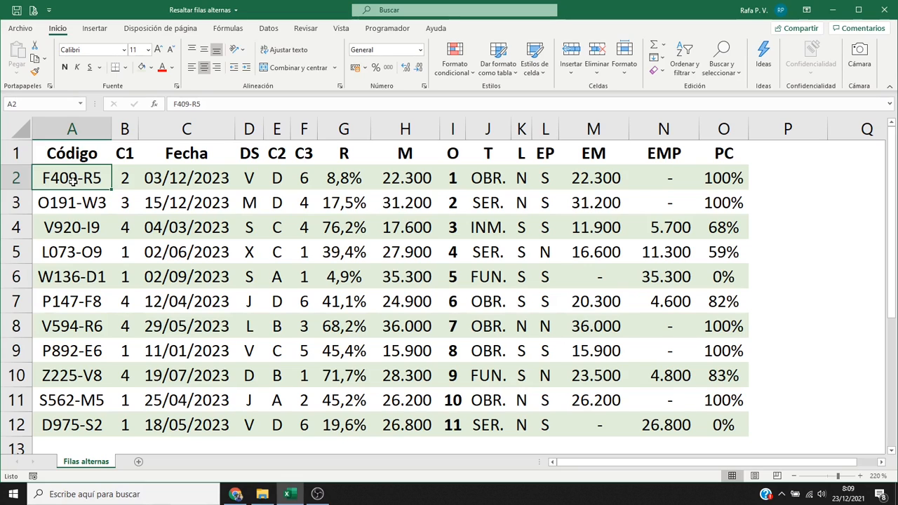
shift+click(740, 429)
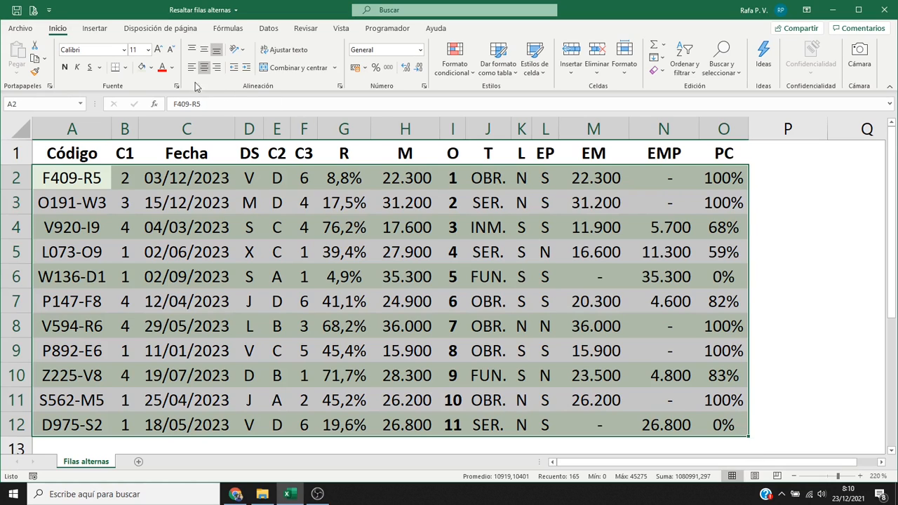
click(151, 68)
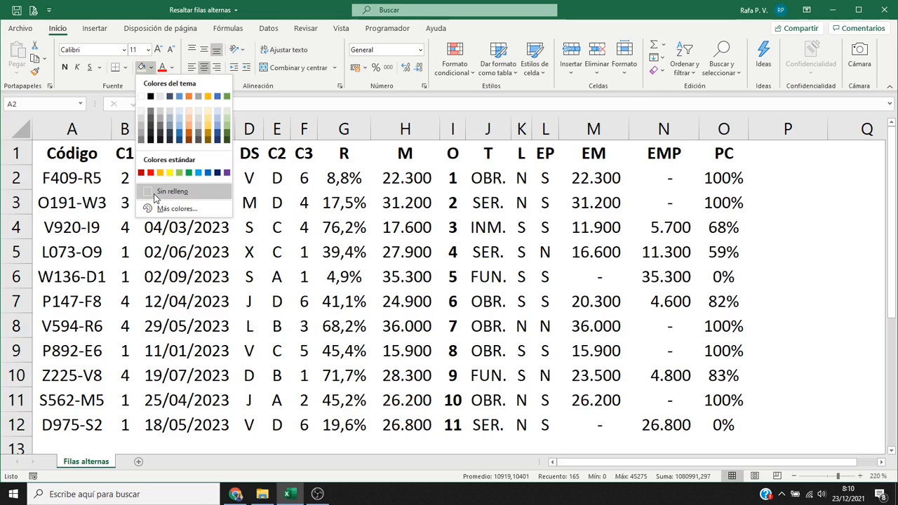
click(154, 199)
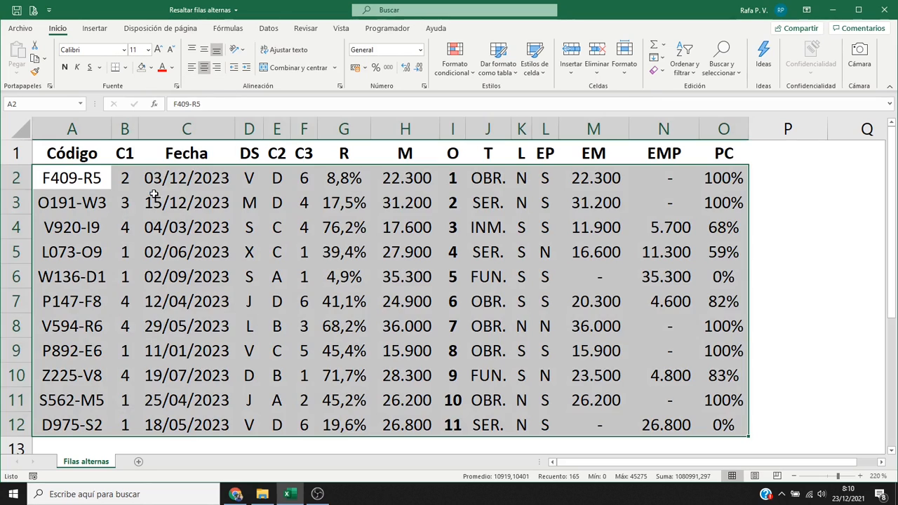
Start a new conditional formatting rule for A2:O12 that uses a formula to determine which cells to format
click(107, 184)
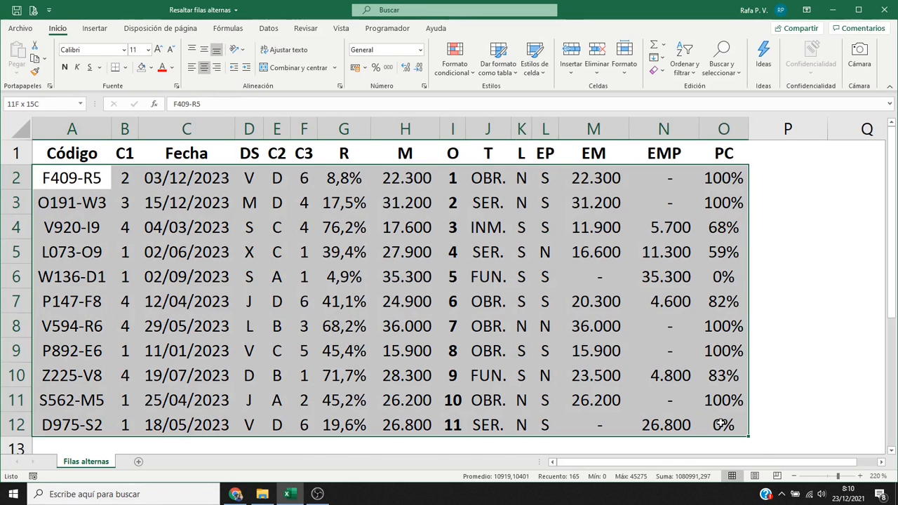
shift+click(721, 424)
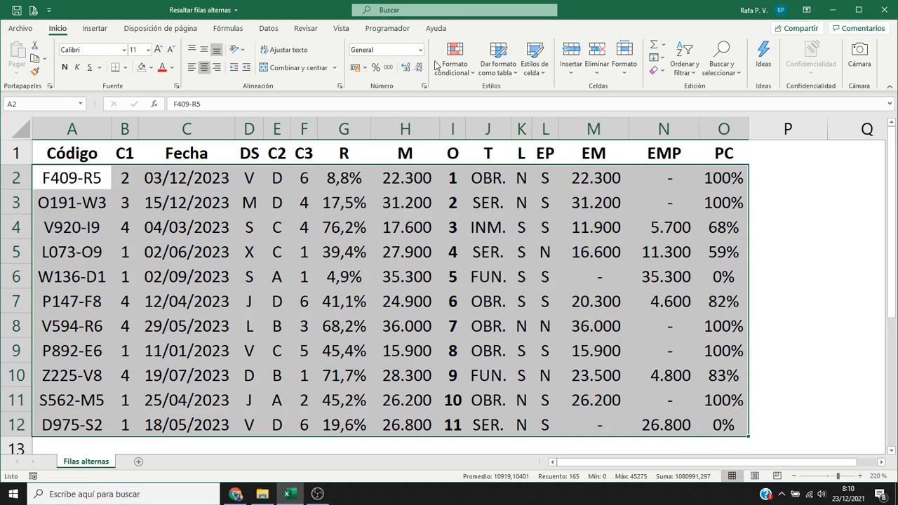
click(472, 74)
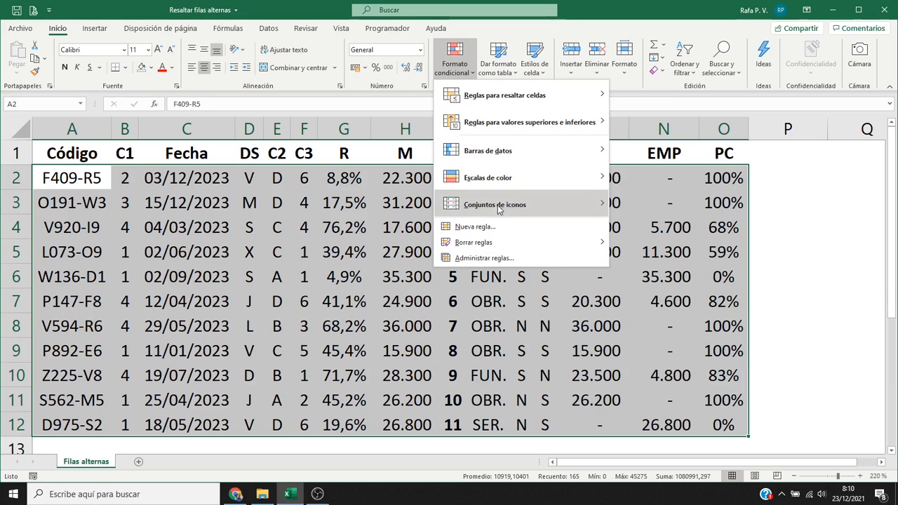
click(499, 234)
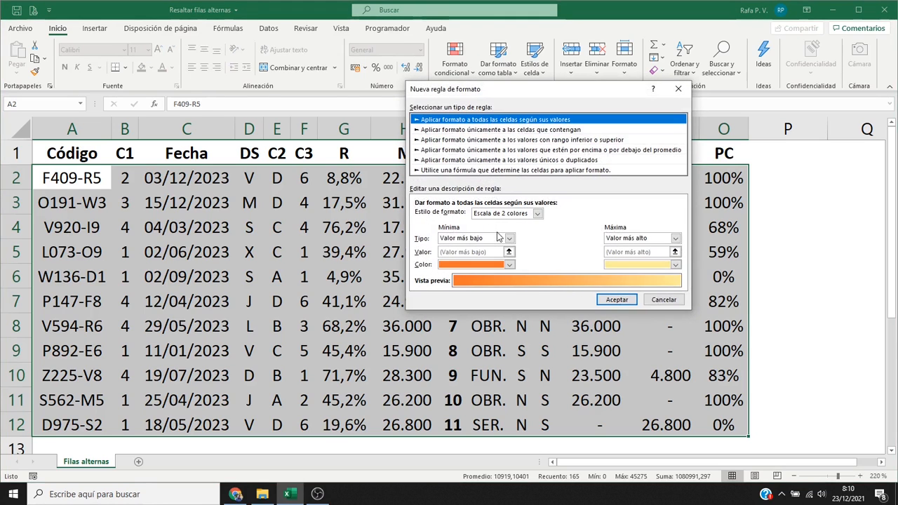
click(528, 171)
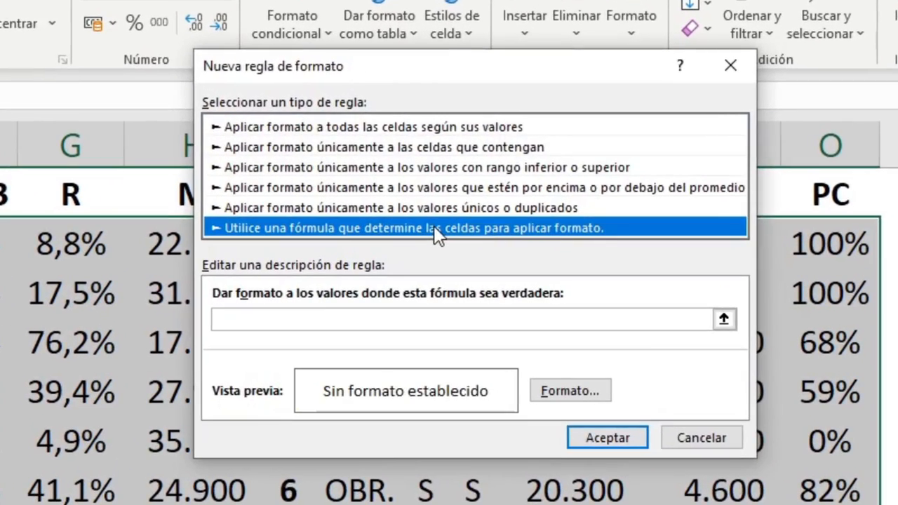
click(396, 320)
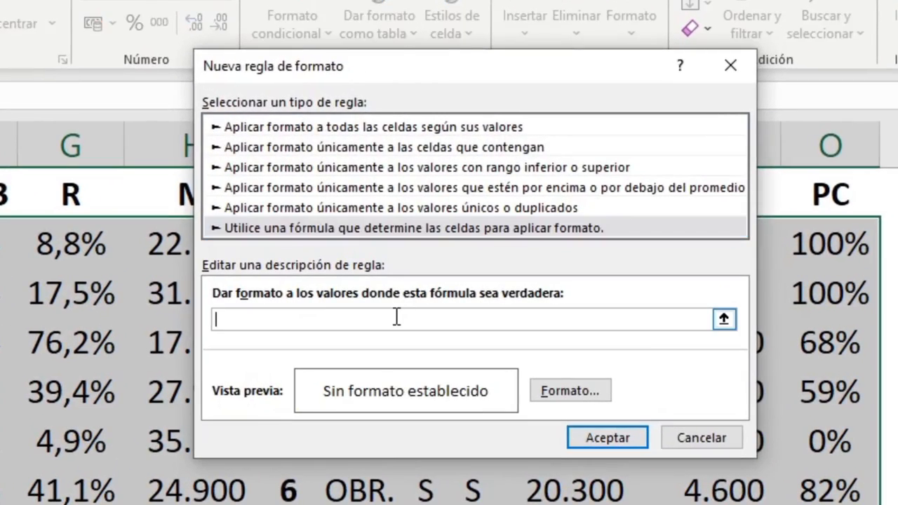
Enter =ES.PAR(FILA())=VERDADERO as the formula of the new formatting rule
text(=)
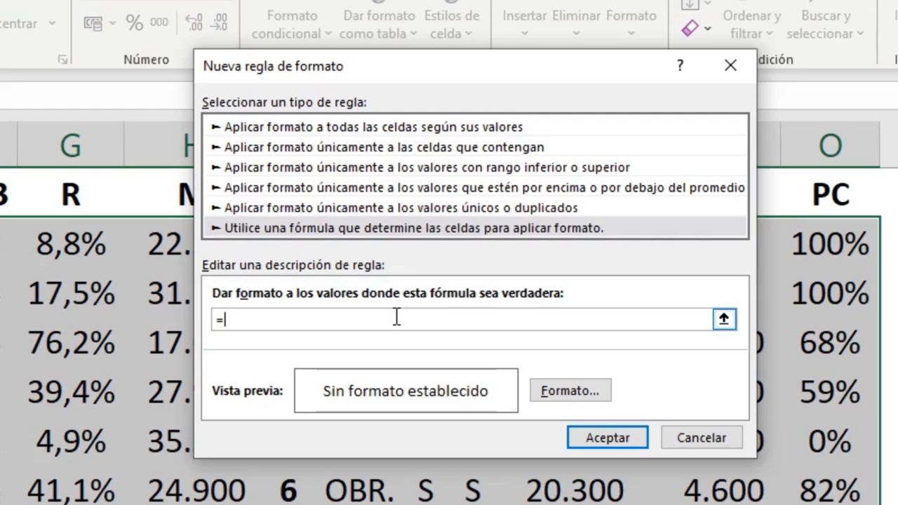
text(FILA()
click(227, 323)
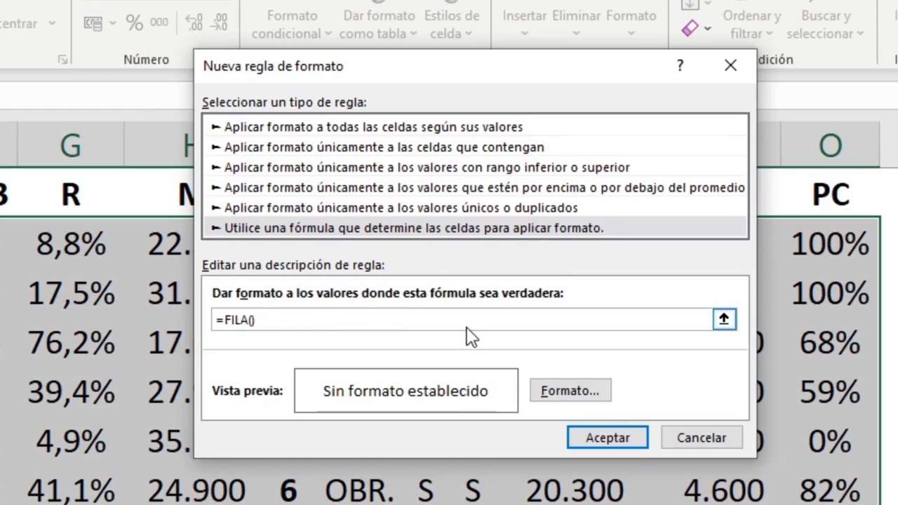
text(ES.PAR)
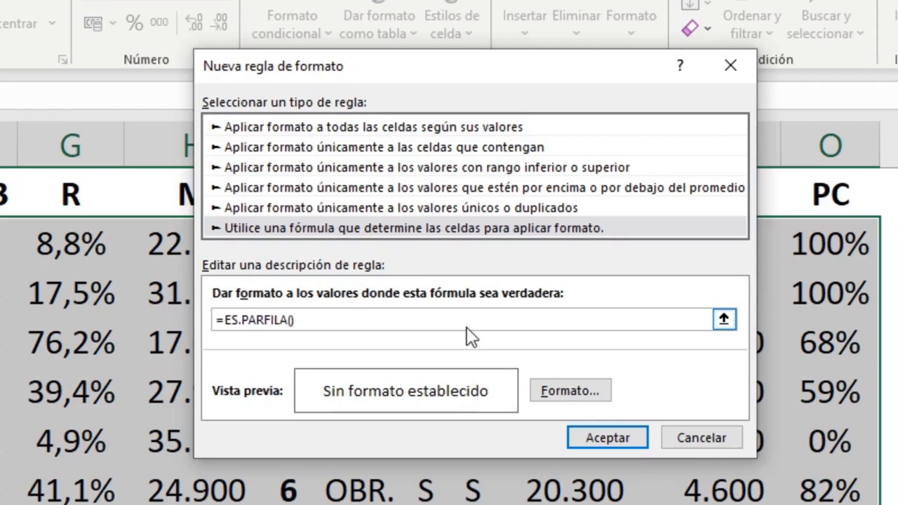
text((FILA())=VERD)
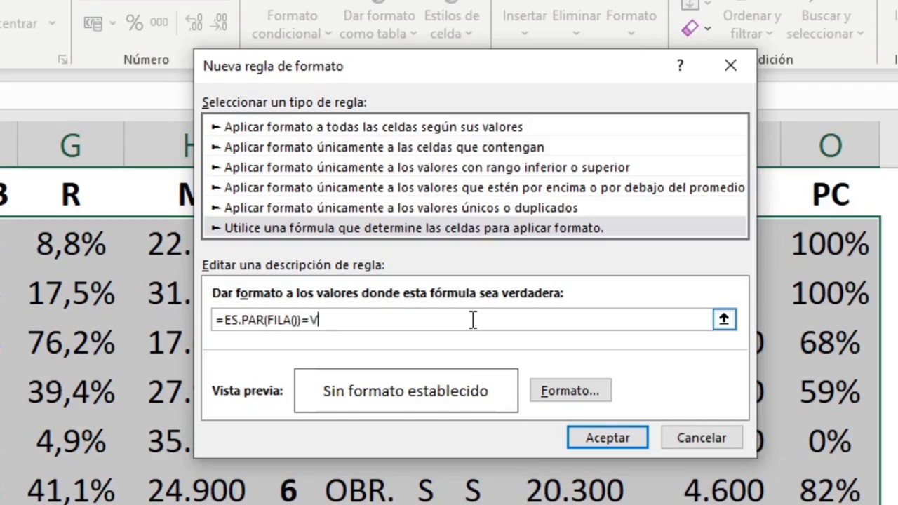
text(ADERO)
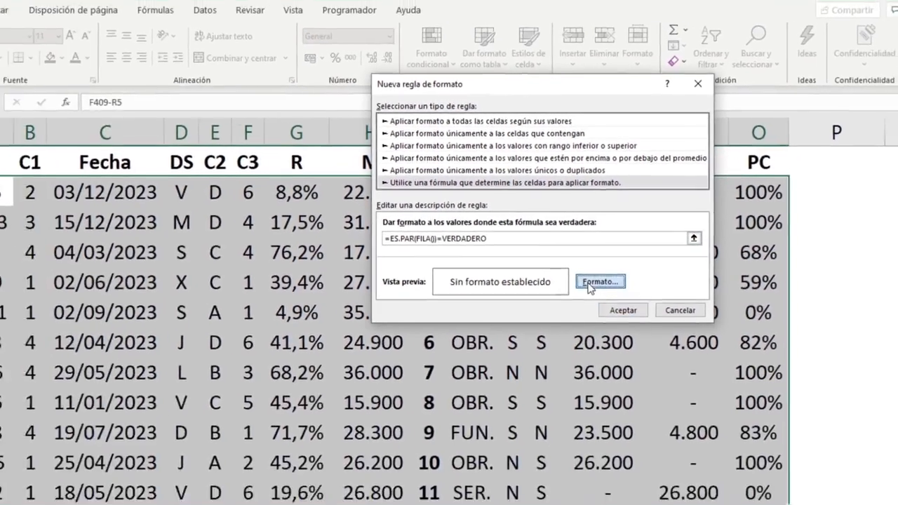
Set the rule's format to a light green background fill and create the rule
click(570, 391)
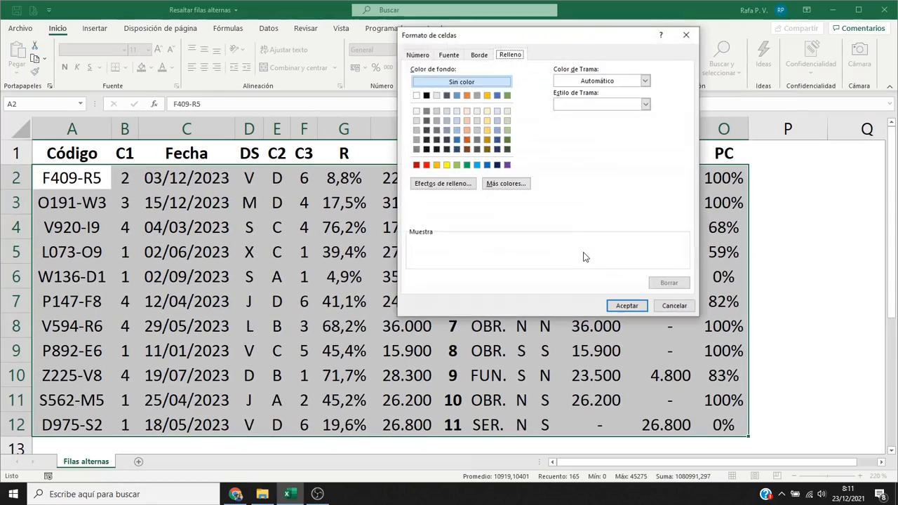
click(507, 112)
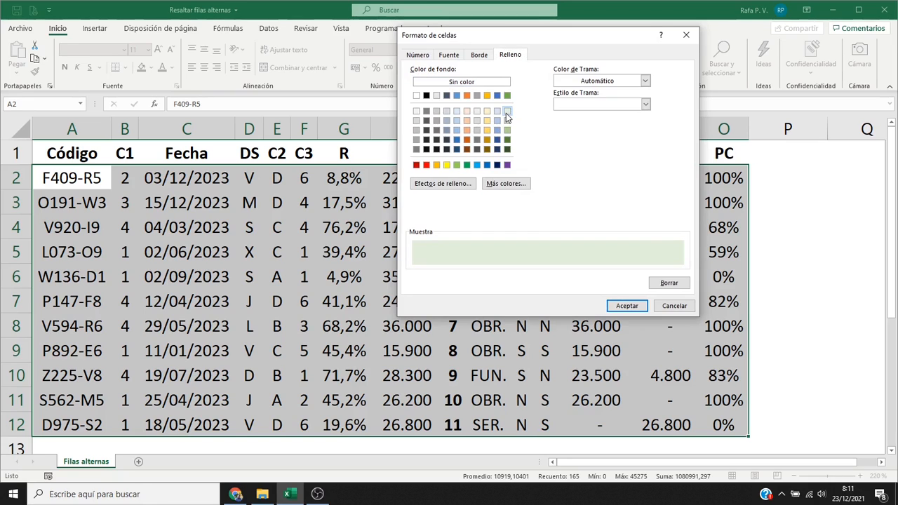
click(632, 306)
click(612, 275)
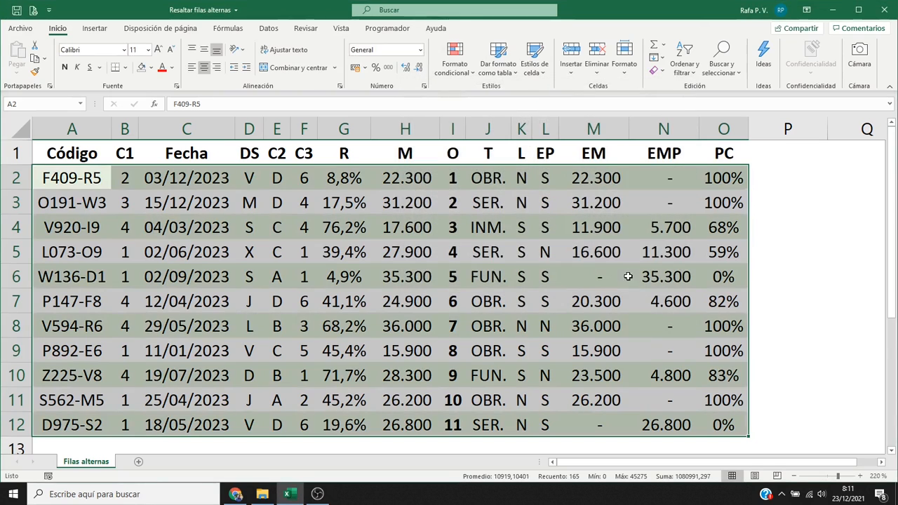
Edit the existing conditional formatting rule of cell A2 so its formula is =ES.PAR(FILA())=FALSO, and apply it
click(91, 179)
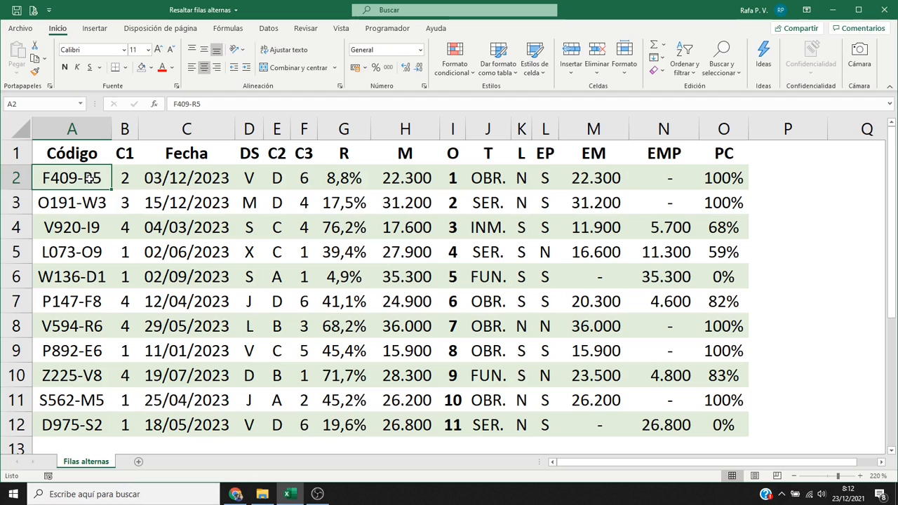
click(453, 77)
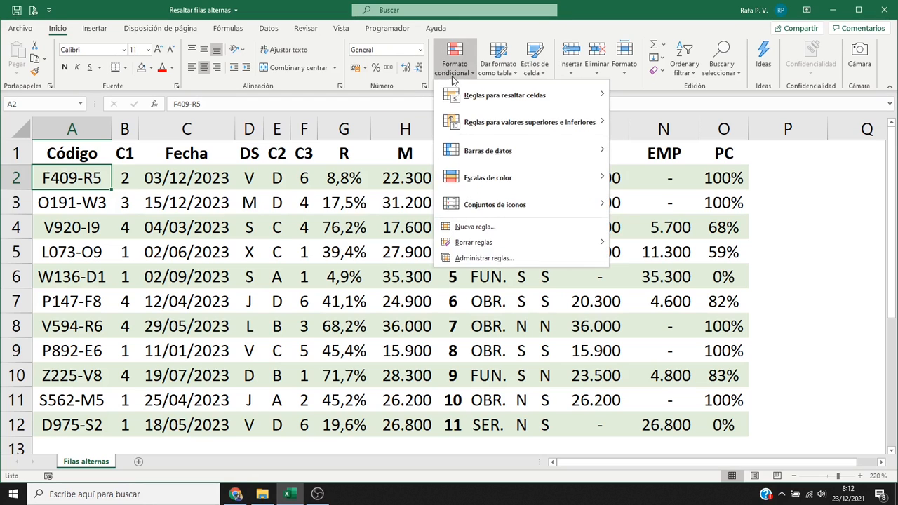
click(483, 258)
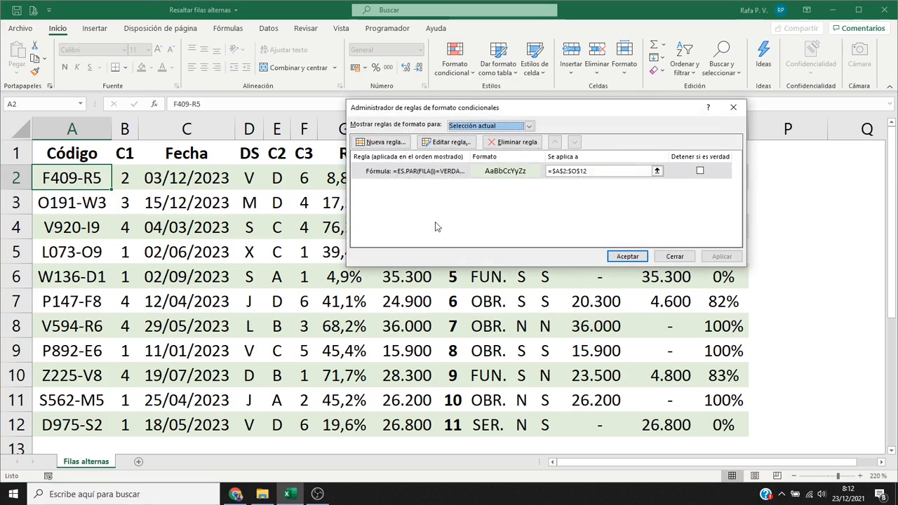
double_click(409, 173)
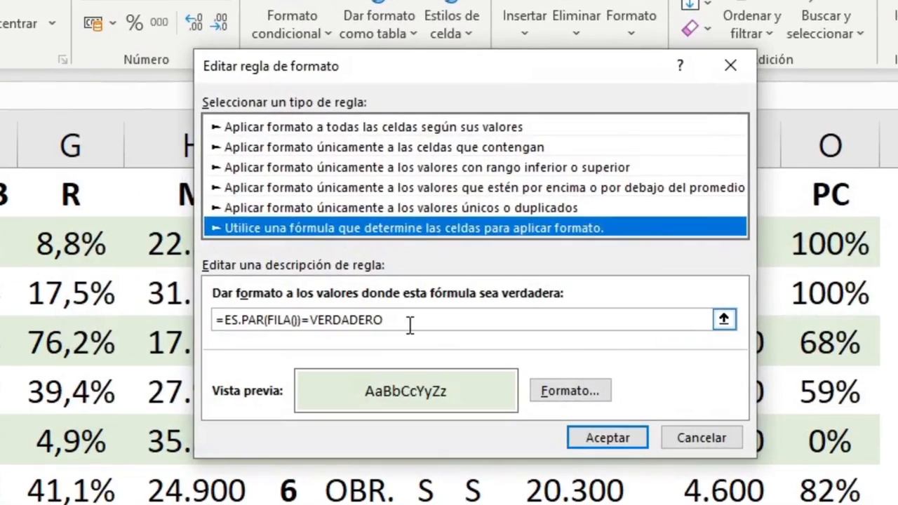
click(411, 324)
double_click(356, 322)
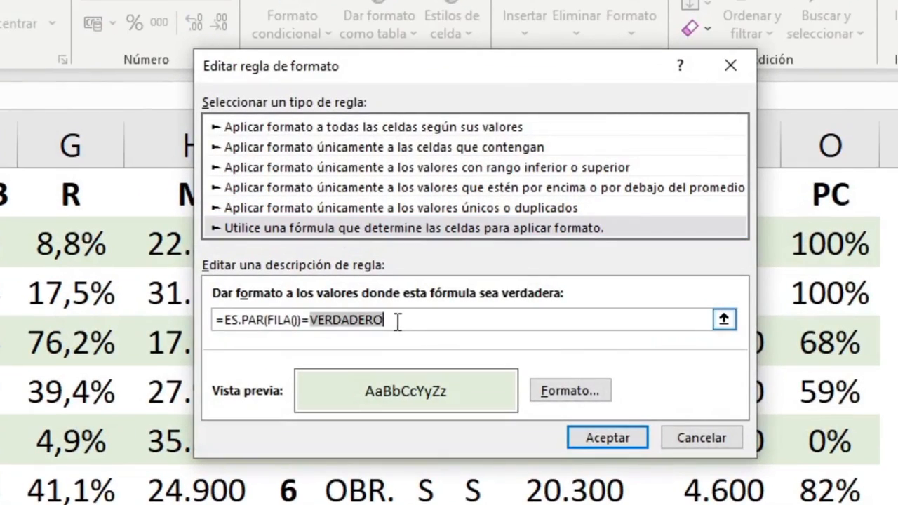
text(FALSO)
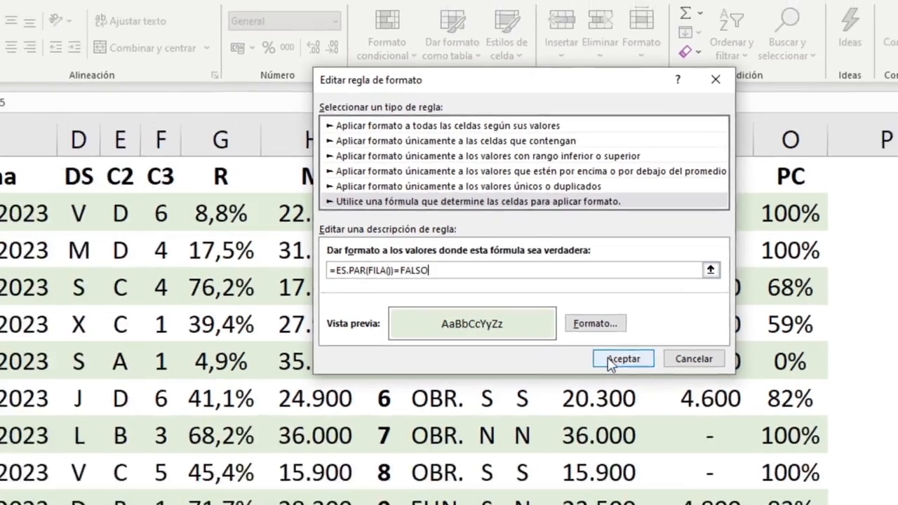
click(607, 437)
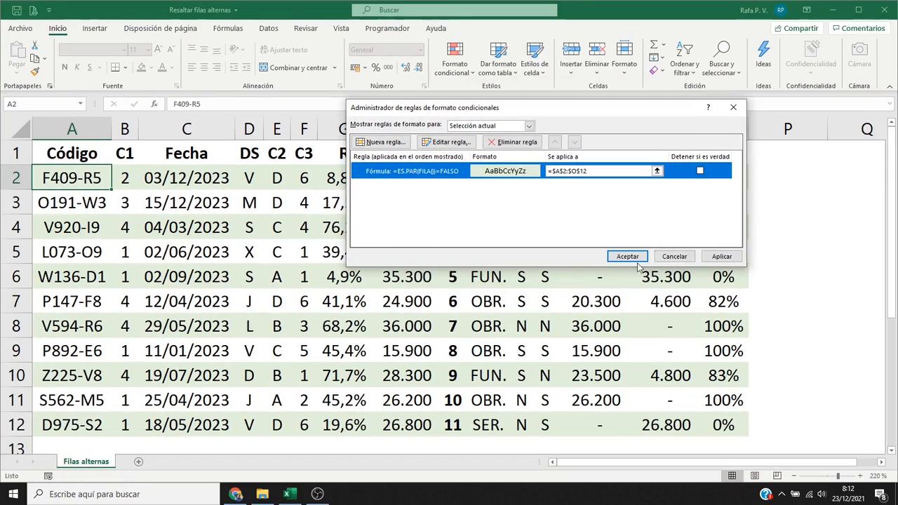
click(721, 257)
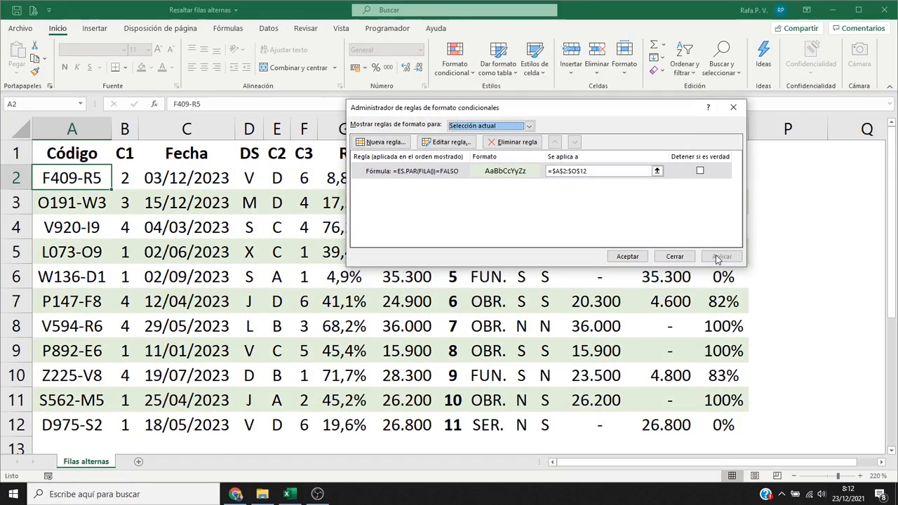
Change the rule's formula to =ES.IMPAR(FILA())=VERDADERO and apply it to the table
double_click(421, 173)
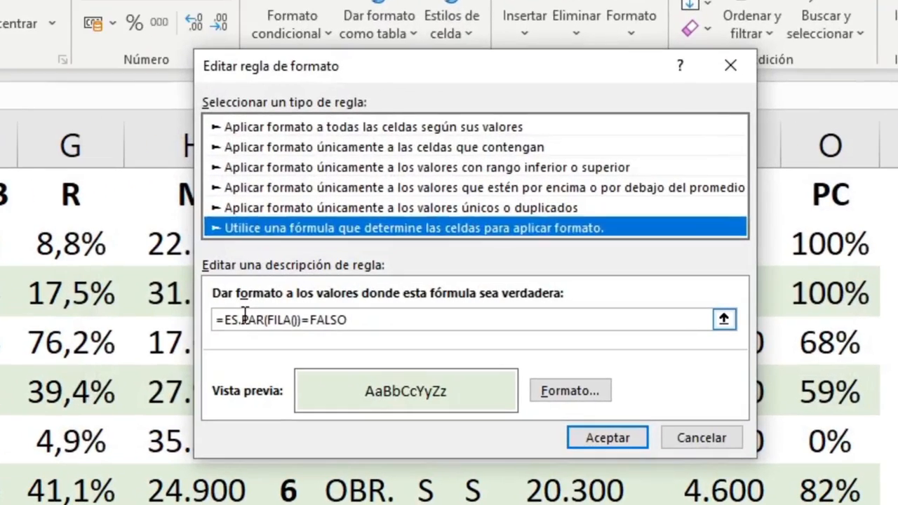
click(464, 219)
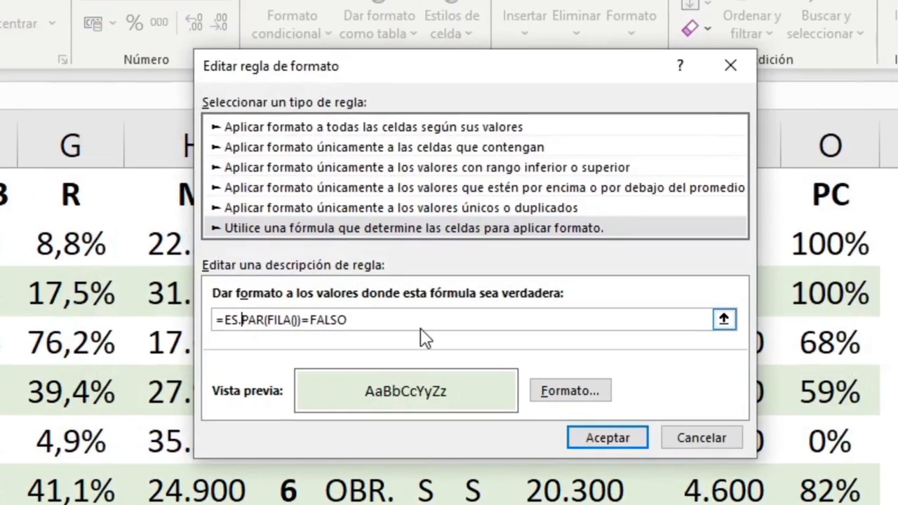
text(IM)
double_click(353, 320)
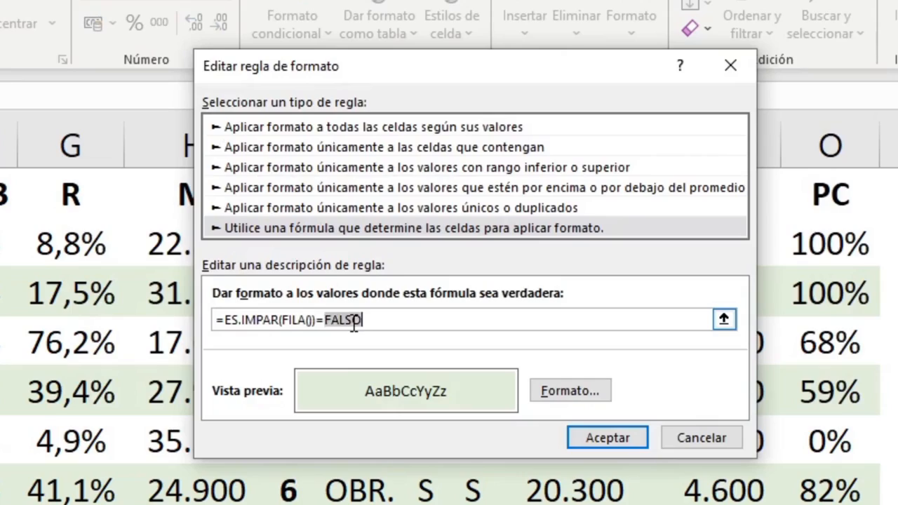
text(VERDADERO)
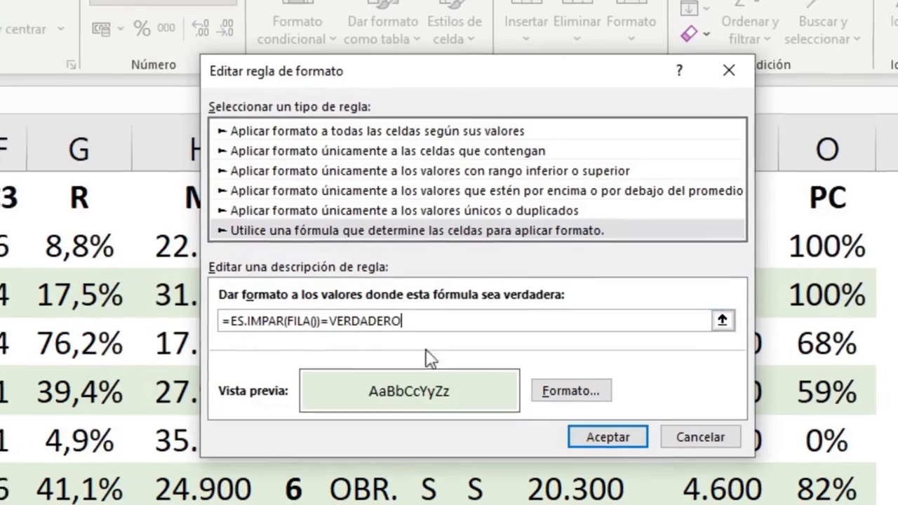
click(608, 436)
click(719, 257)
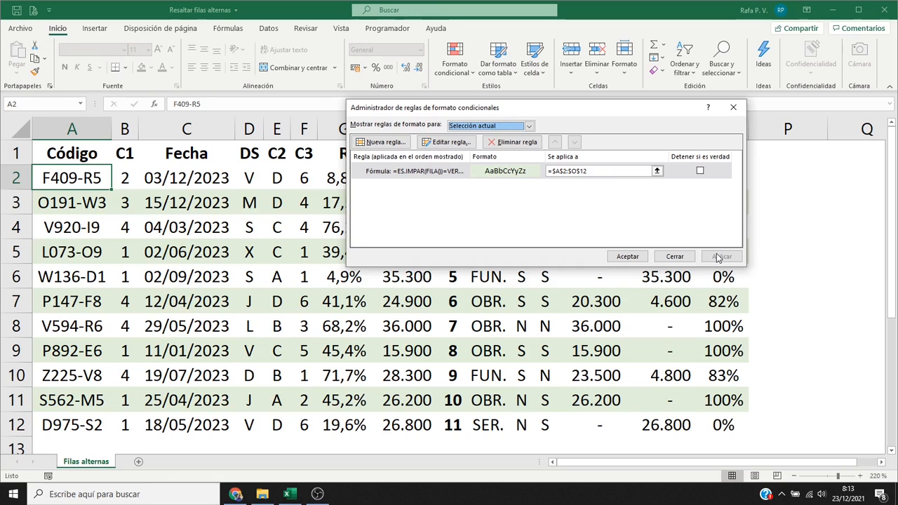
Delete the ES.IMPAR conditional formatting rule from the table, apply the deletion and leave the rules manager
click(411, 174)
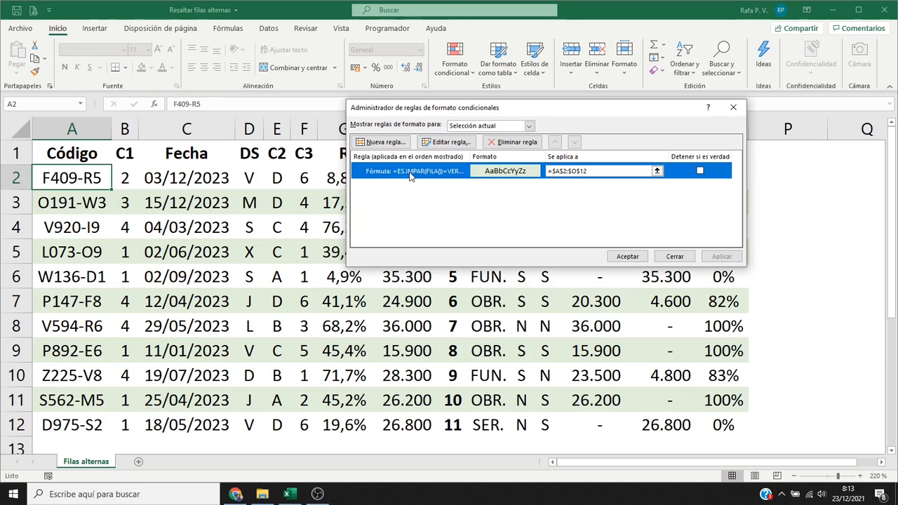
click(494, 146)
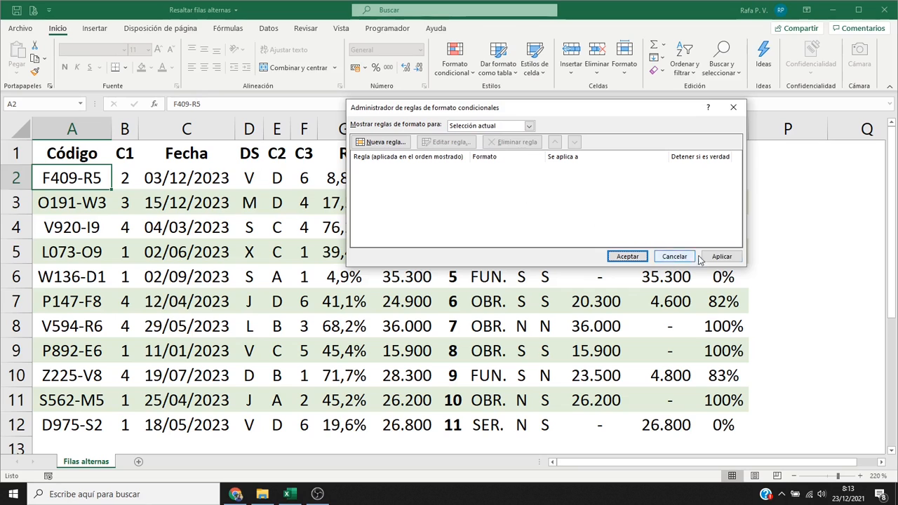
click(723, 258)
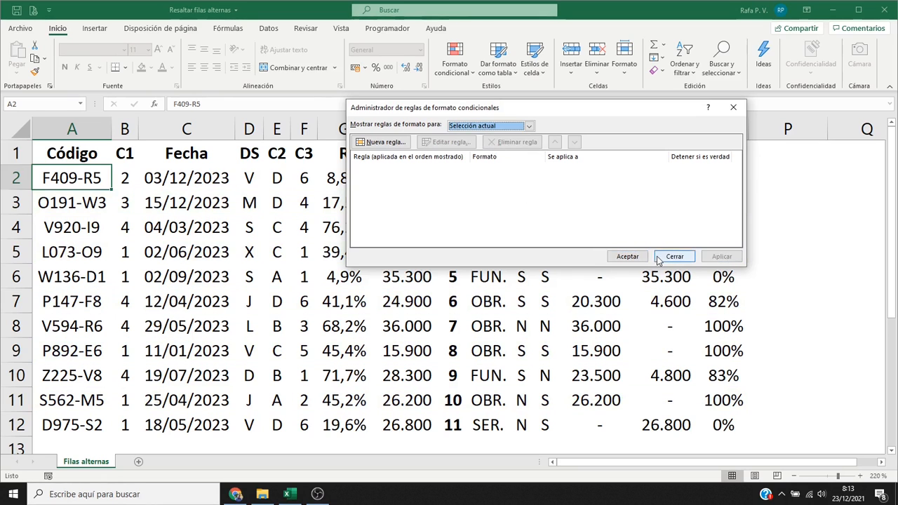
click(627, 257)
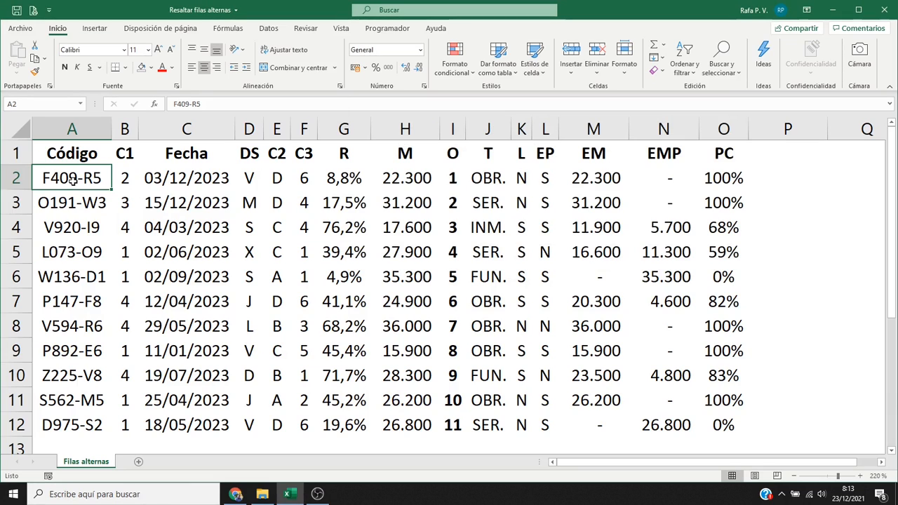
Start a new formula-based conditional formatting rule for cell A2 and enter the formula =FILAS(A$2:A2)
click(475, 79)
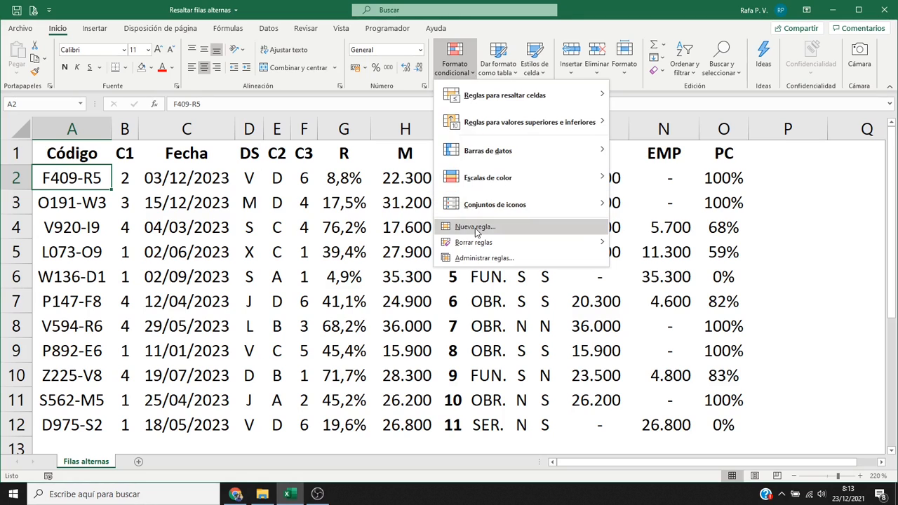
click(477, 229)
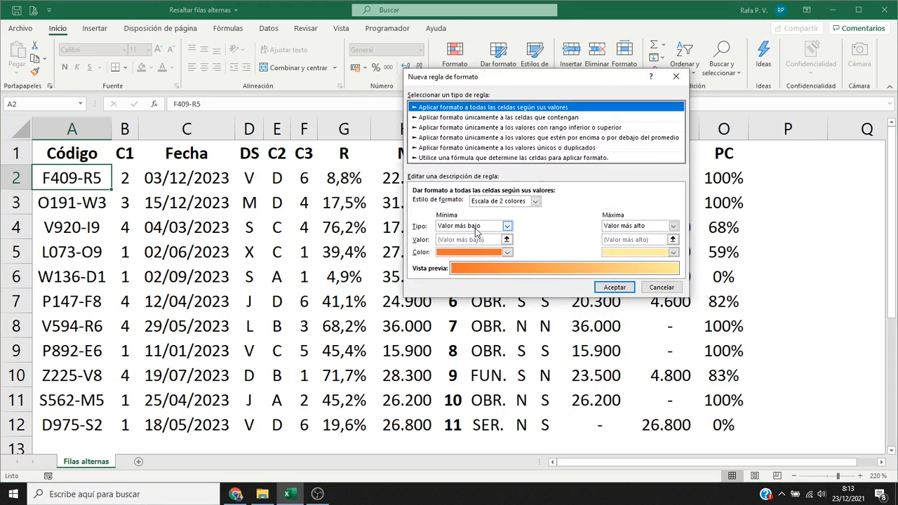
click(503, 159)
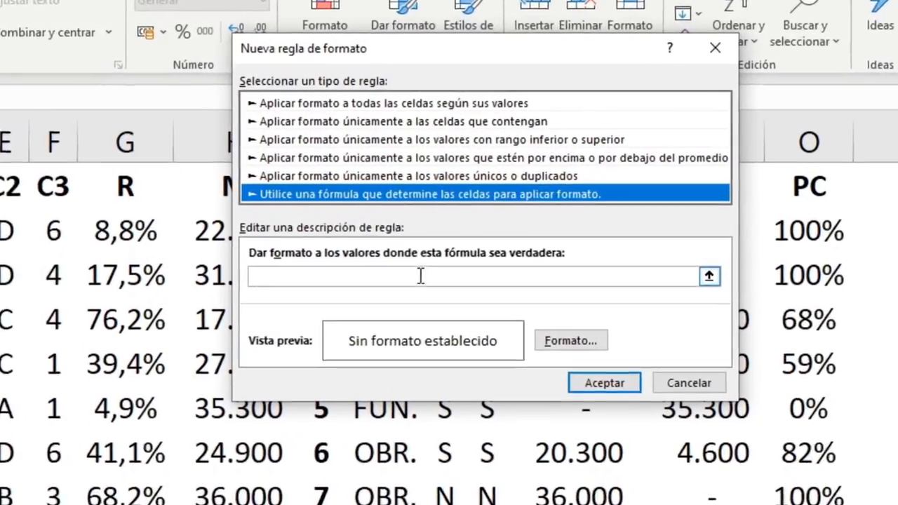
click(507, 203)
text(=FILAS()
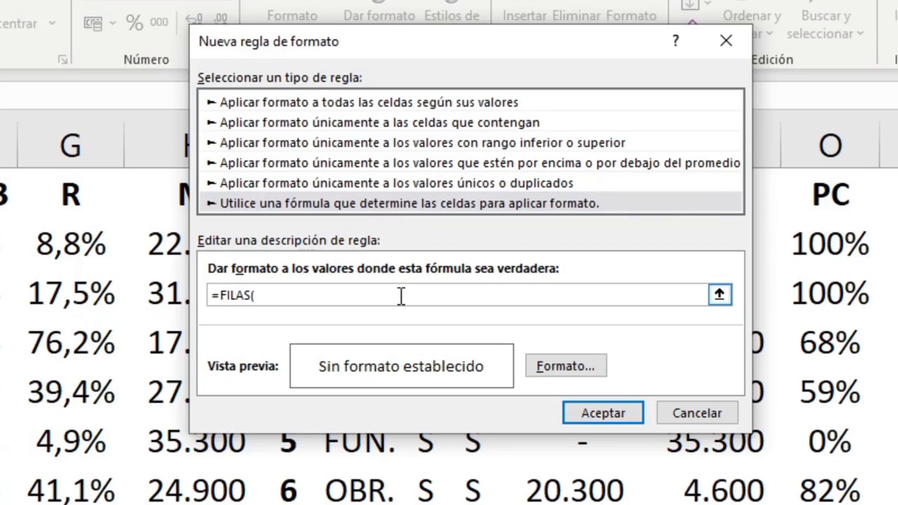
text(A$2:A2))
Wrap the rule's FILAS expression in RESIDUO with divisor 2, making the formula =RESIDUO(FILAS(A$2:A2);2)=1
click(220, 295)
text(RESIDUO)
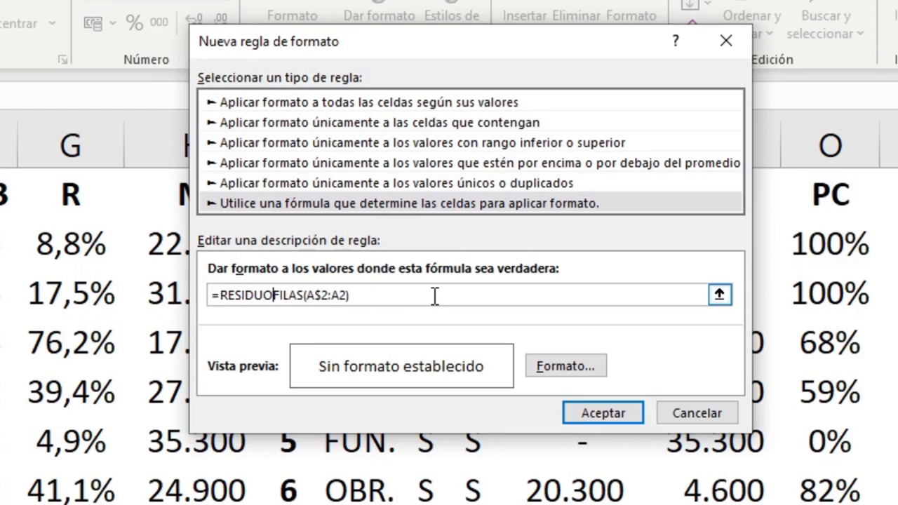
text(()
key(End)
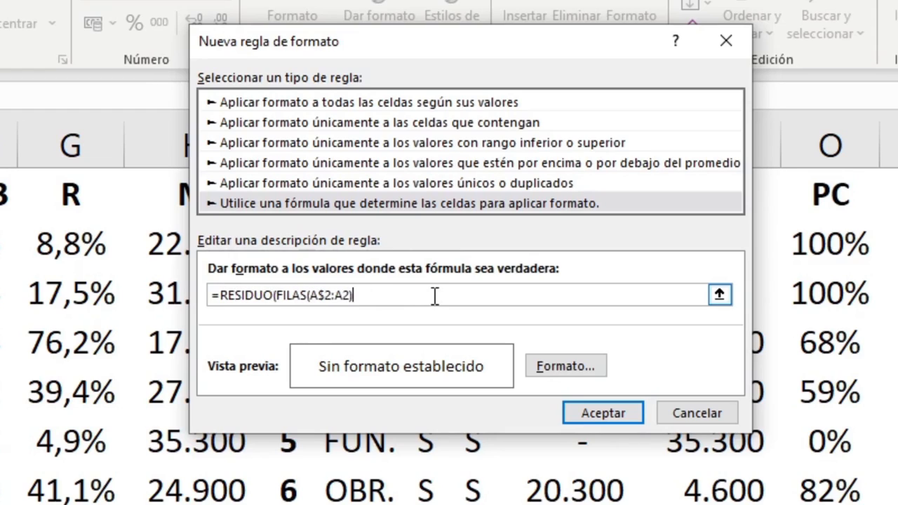
text(;2))
text(=1)
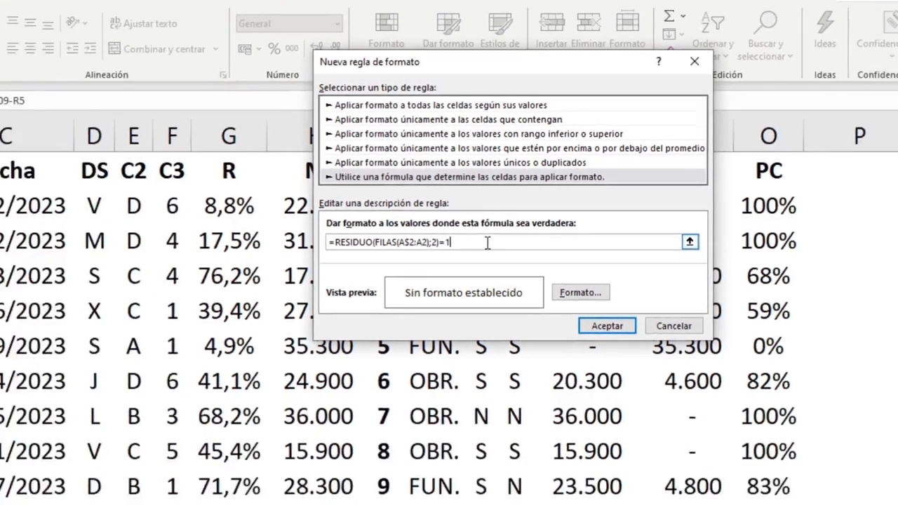
Give the RESIDUO rule a light green background fill and create the rule
click(581, 293)
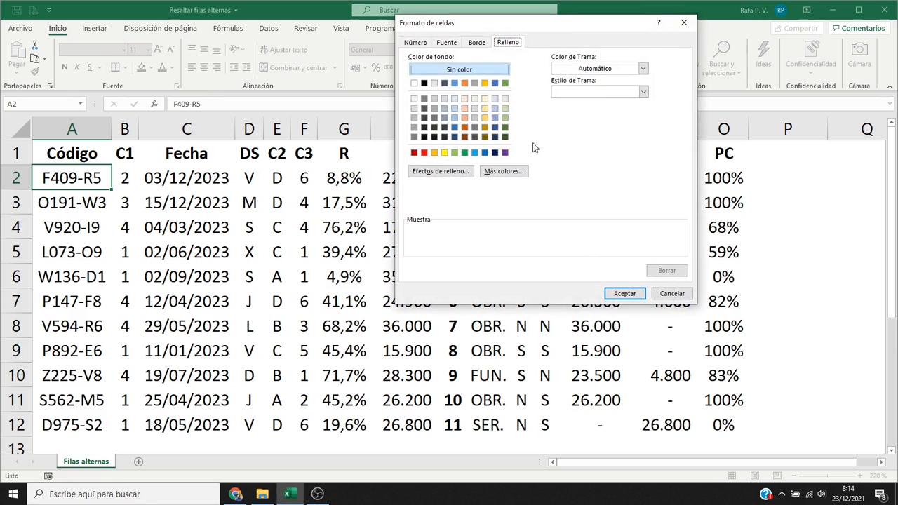
click(506, 98)
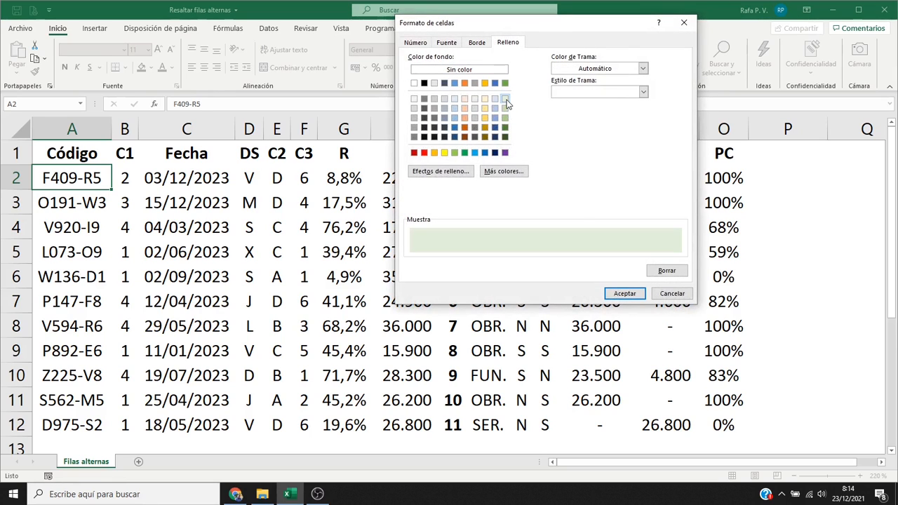
click(640, 292)
click(612, 266)
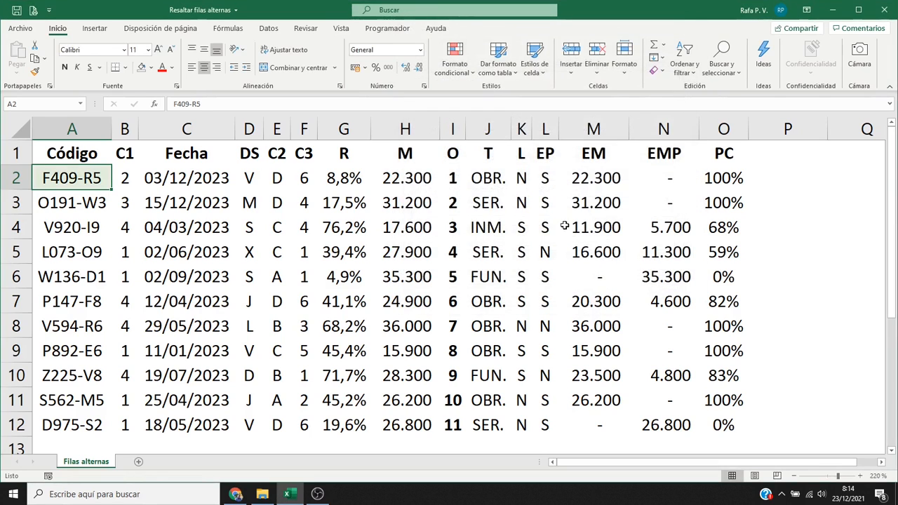
Extend the RESIDUO rule's range to =$A$2:$O$12, apply it and leave the rules manager
click(454, 58)
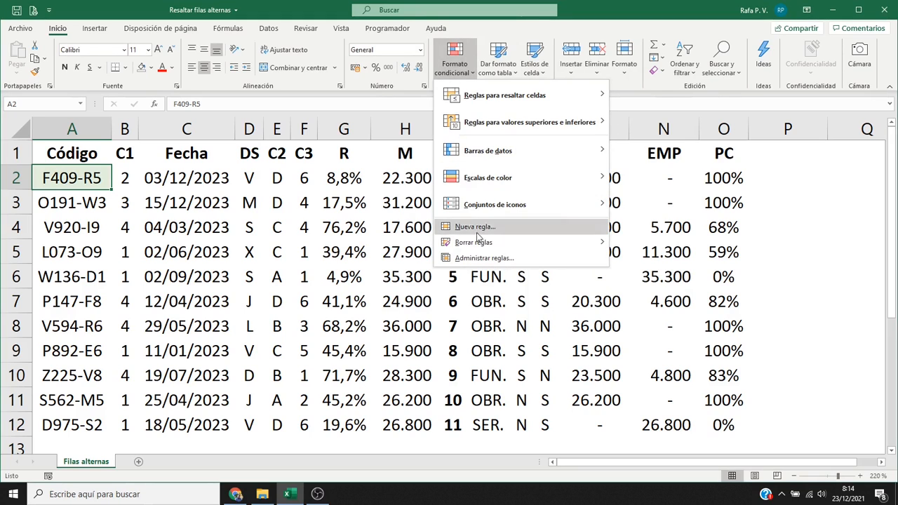
click(482, 260)
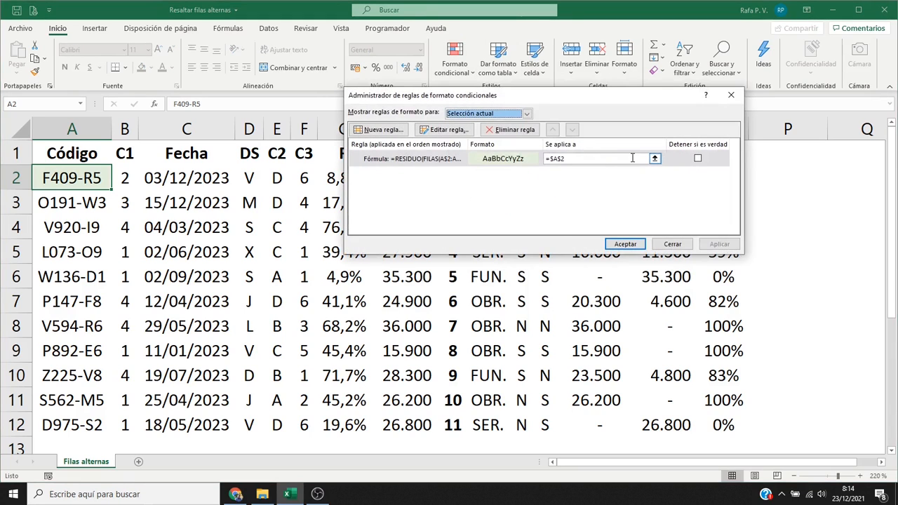
click(655, 158)
drag(86, 173, 708, 421)
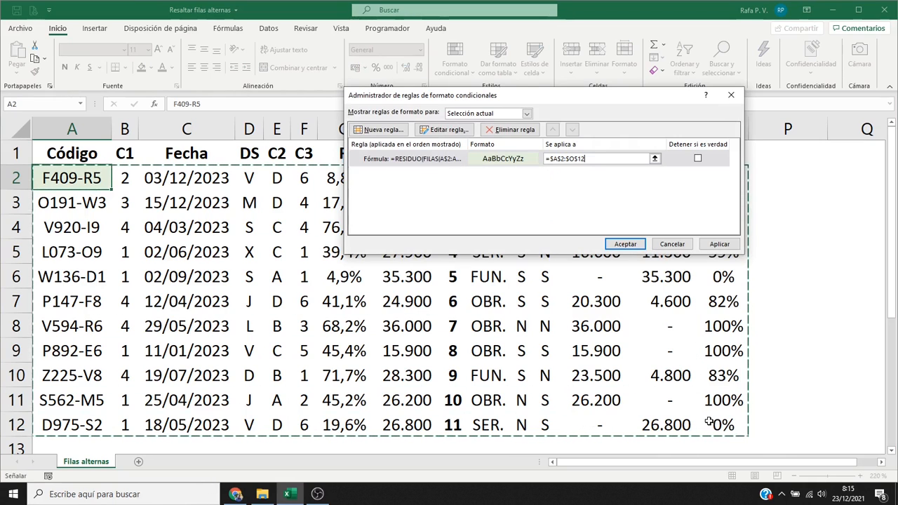
click(716, 245)
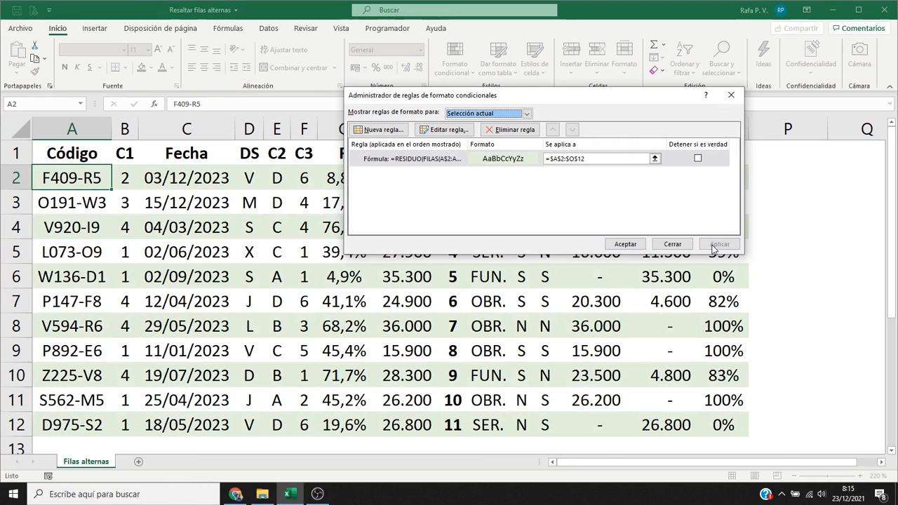
click(638, 244)
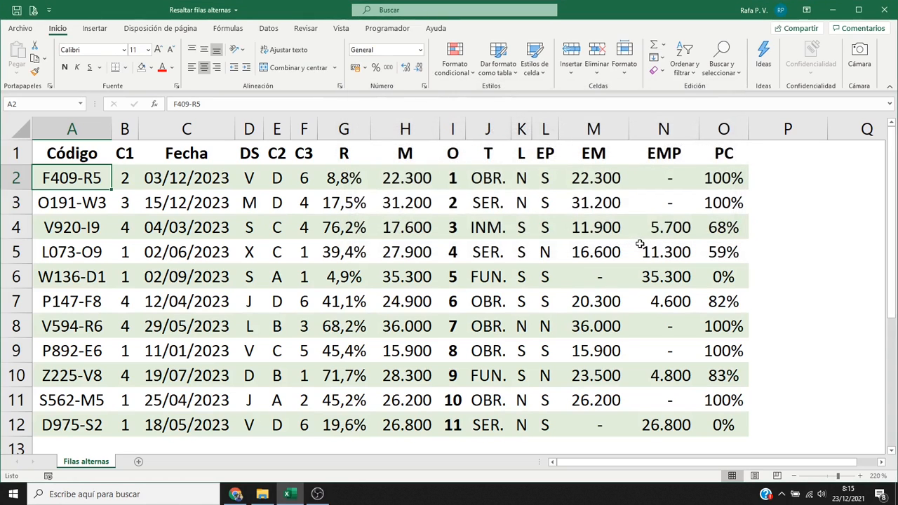
Change the rule's formula to =RESIDUO(FILAS(A$2:A2);2)=0, apply it to the table and leave the rules manager
click(473, 77)
click(477, 256)
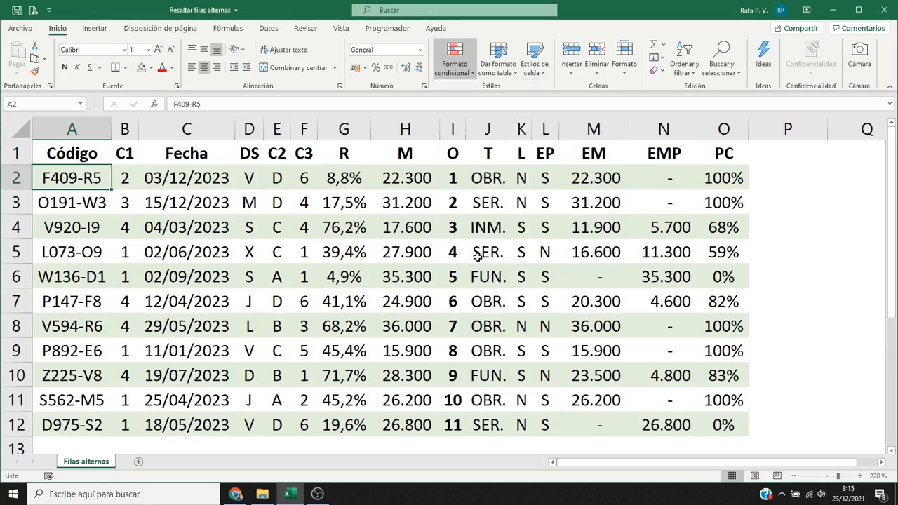
double_click(405, 163)
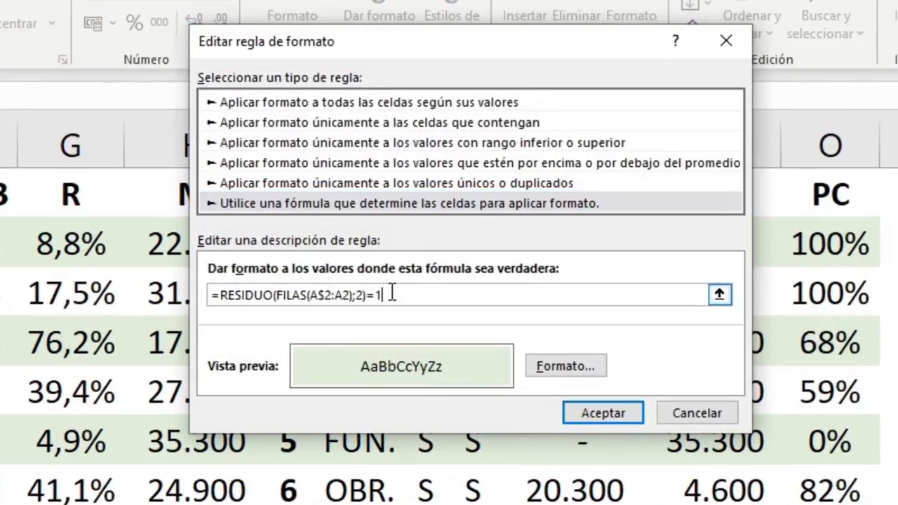
key(BackSpace)
text(0)
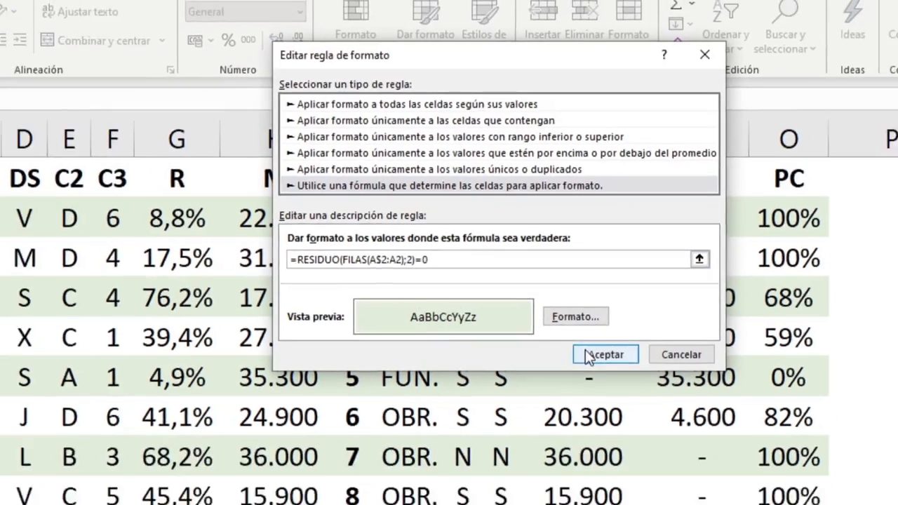
click(602, 413)
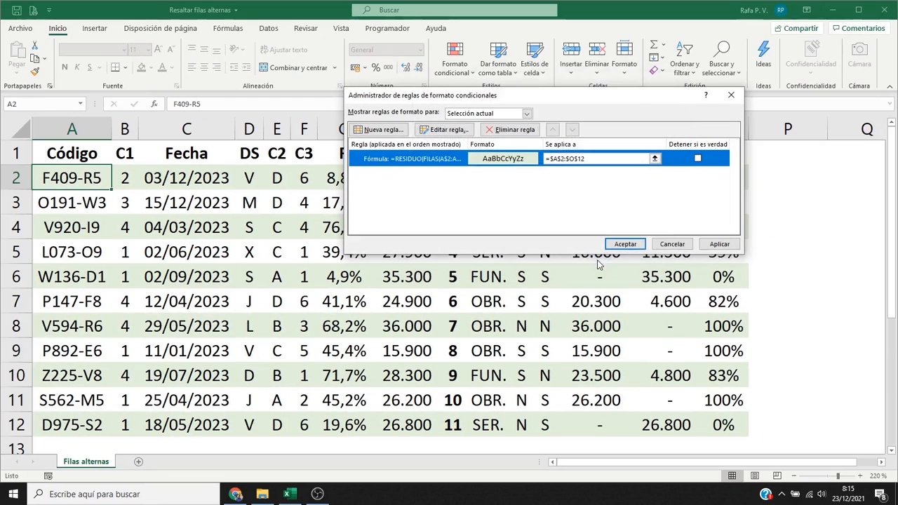
click(714, 245)
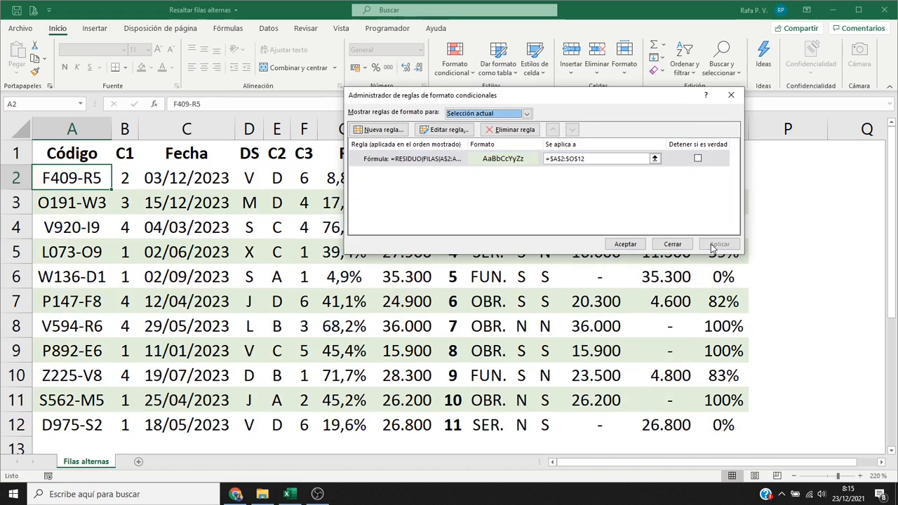
click(635, 244)
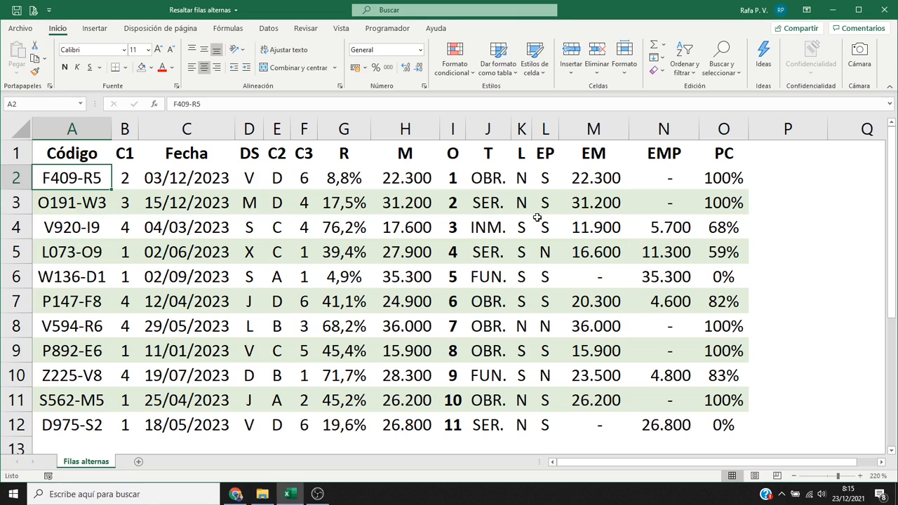
Change the rule's formula to =RESIDUO(FILAS(A$2:A2);3)=1, apply it to the table and leave the rules manager
click(454, 61)
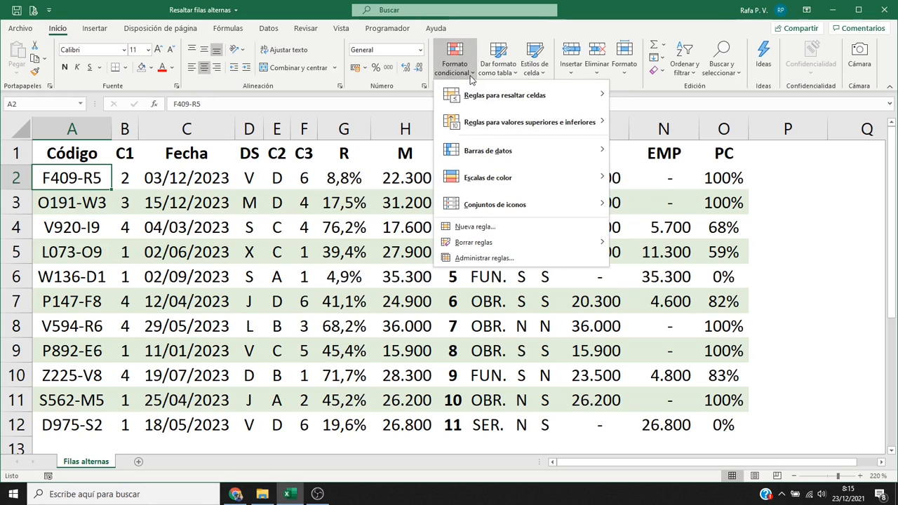
click(485, 257)
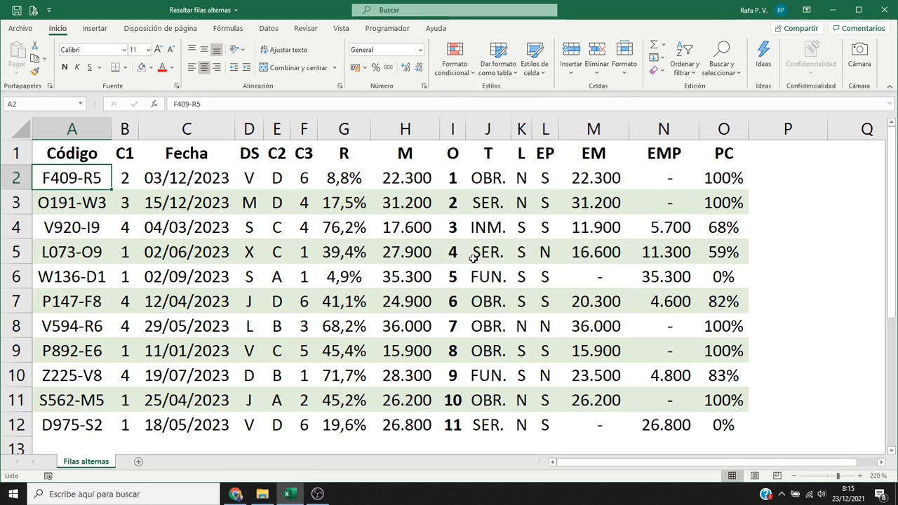
double_click(429, 160)
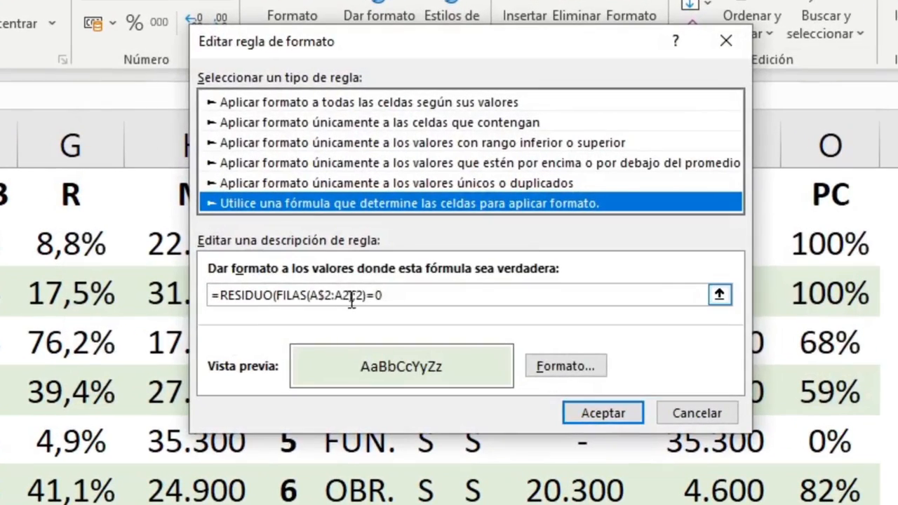
click(364, 295)
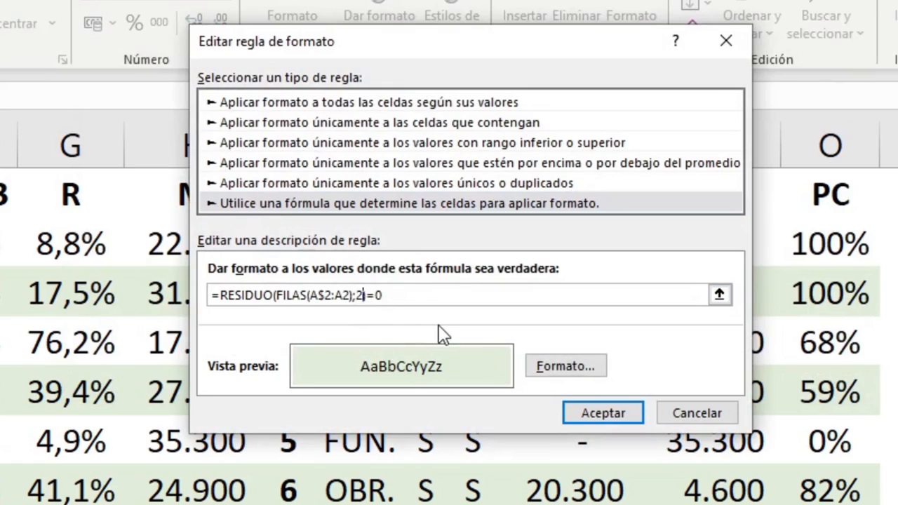
key(BackSpace)
text(3))
click(447, 295)
key(BackSpace)
text(1)
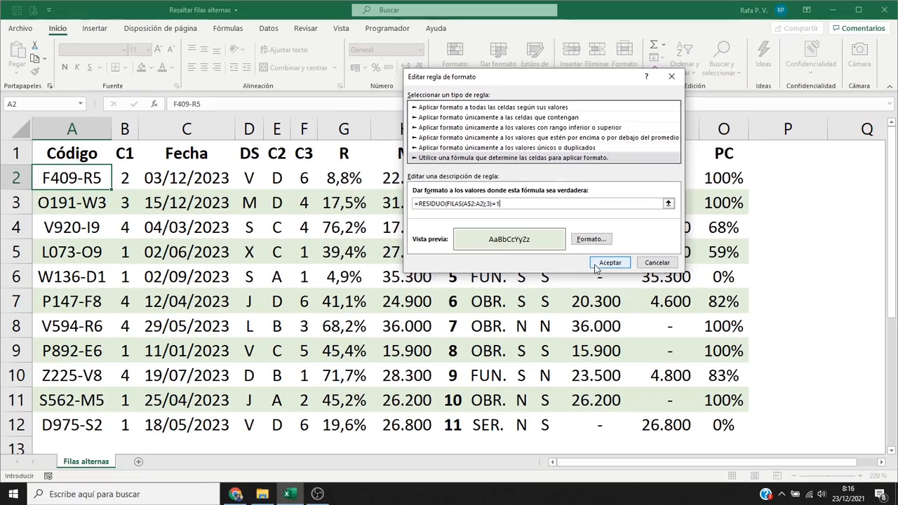
click(605, 335)
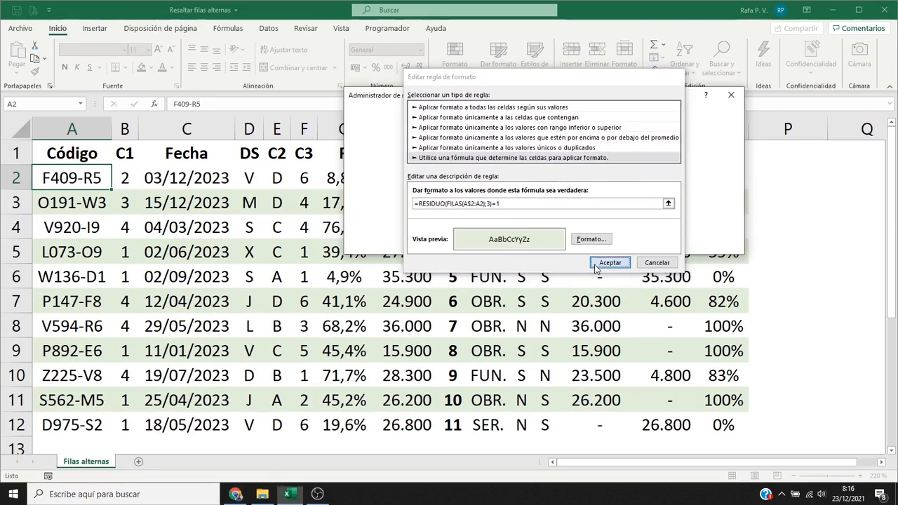
click(720, 247)
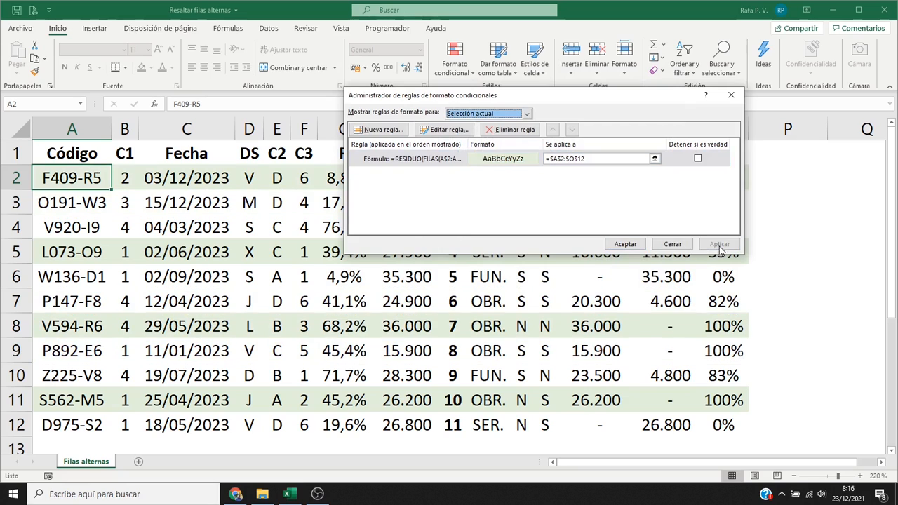
click(643, 244)
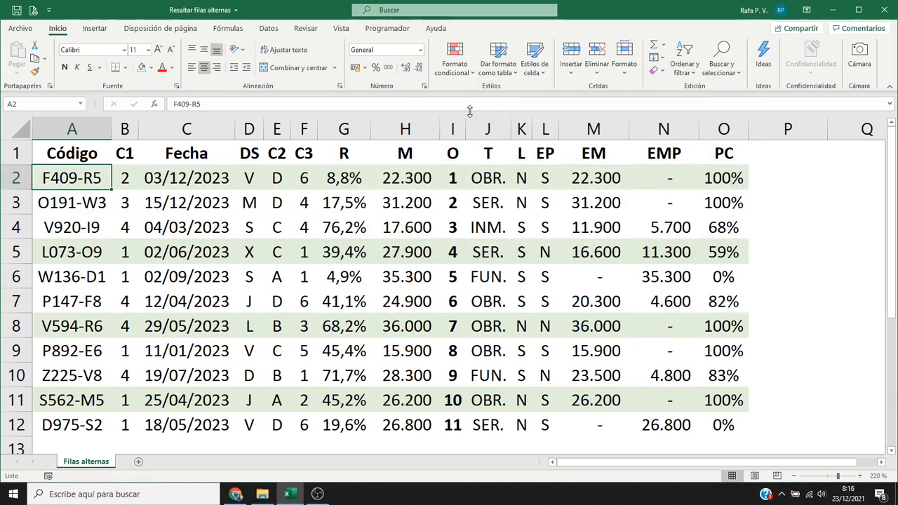
Change the rule's formula to =RESIDUO(FILAS(A$2:A2);3)=0, apply it to the table and leave the rules manager
click(467, 76)
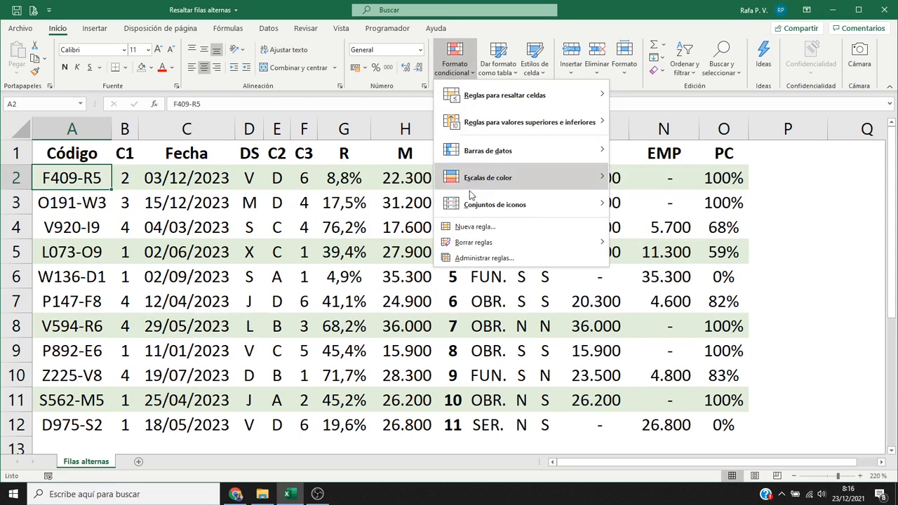
click(474, 258)
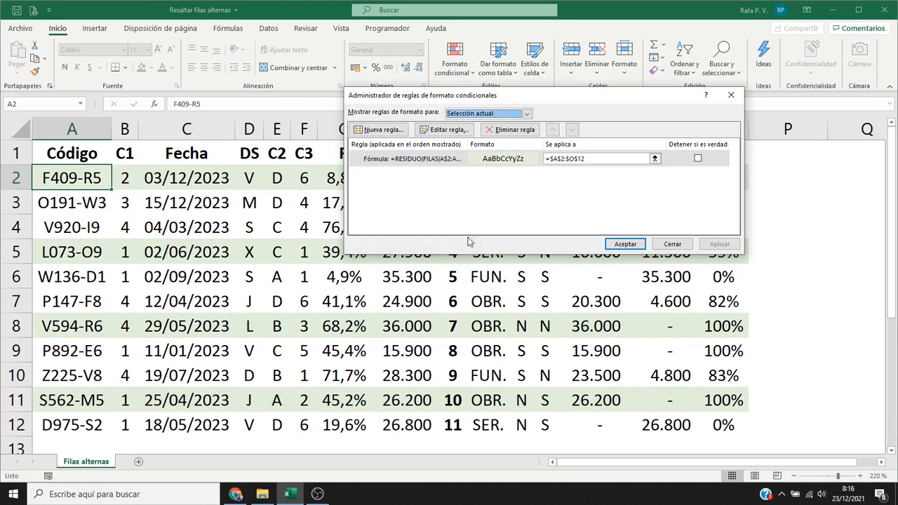
double_click(432, 160)
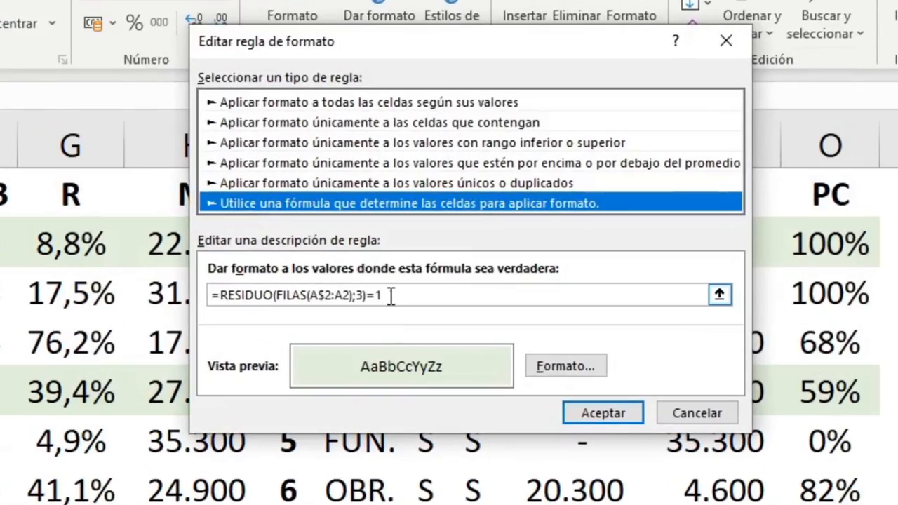
click(390, 296)
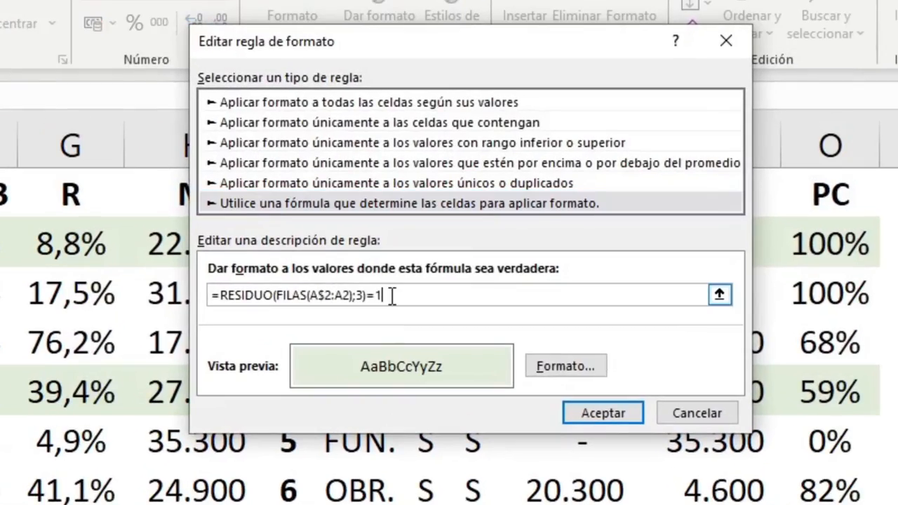
key(BackSpace)
text(0)
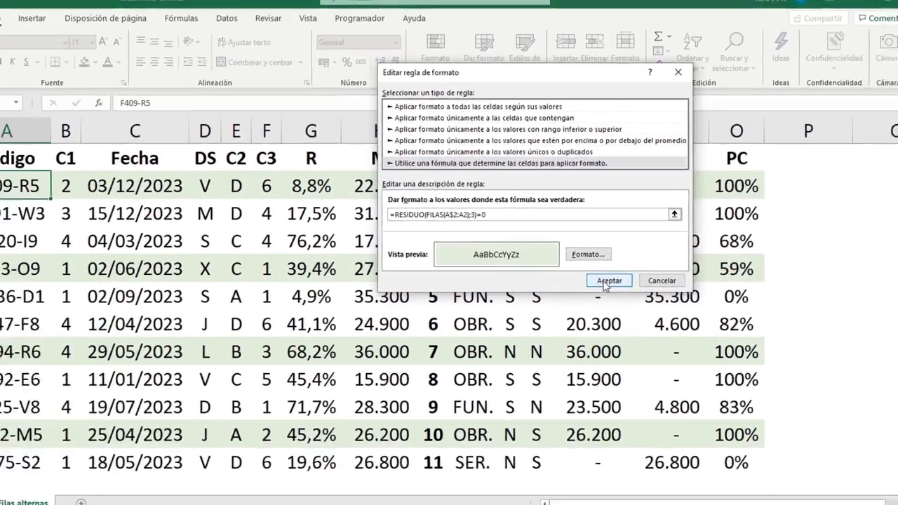
click(607, 282)
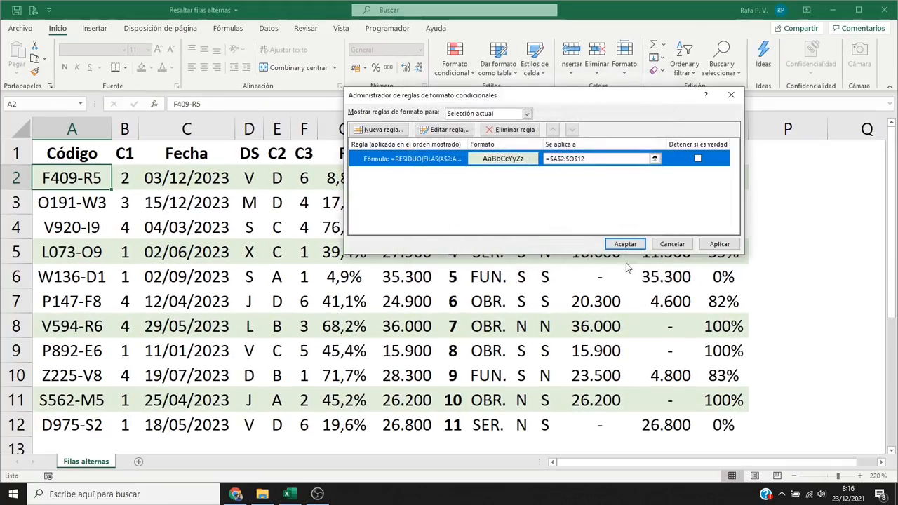
click(715, 245)
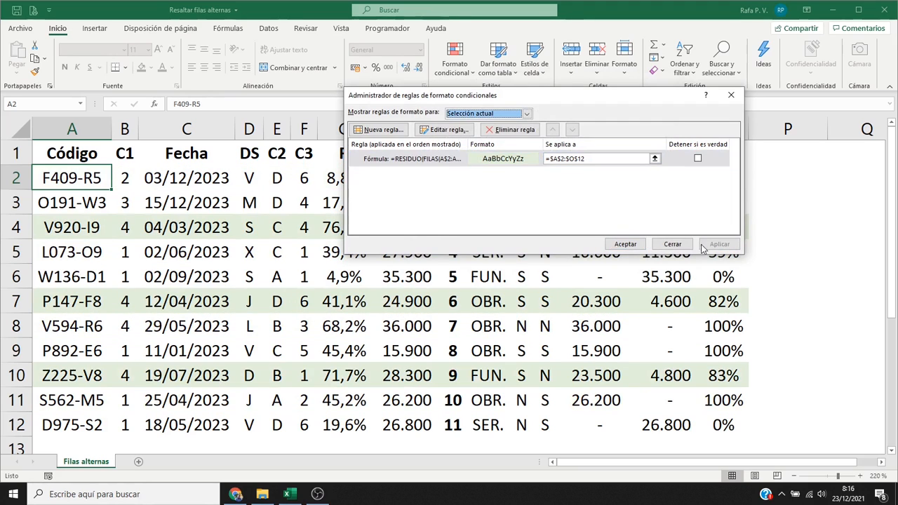
click(639, 244)
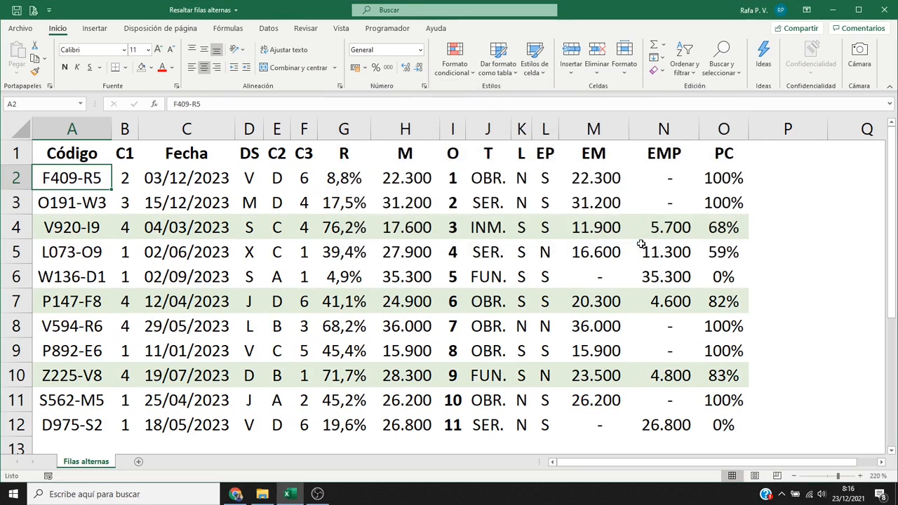
Change the rule's formula to =RESIDUO(FILAS(A$2:A2);4)=1, apply it to the table and leave the rules manager
click(469, 82)
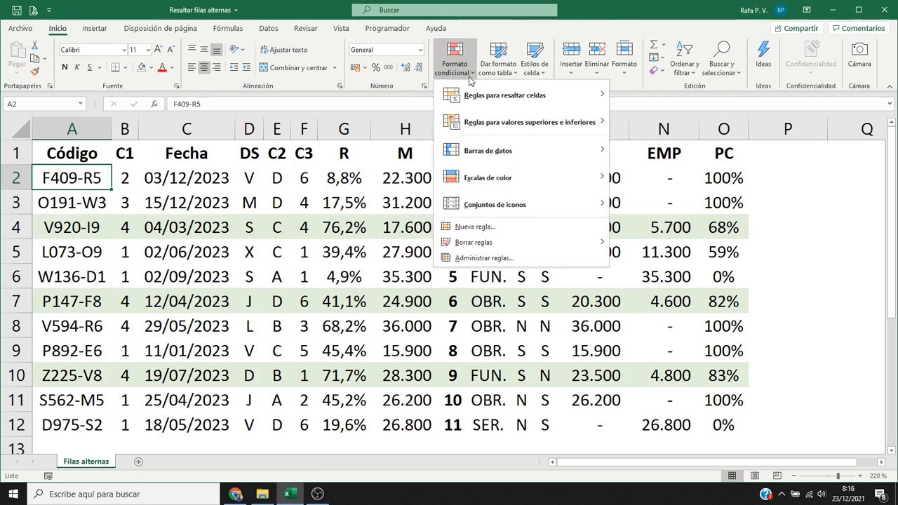
click(480, 258)
double_click(446, 160)
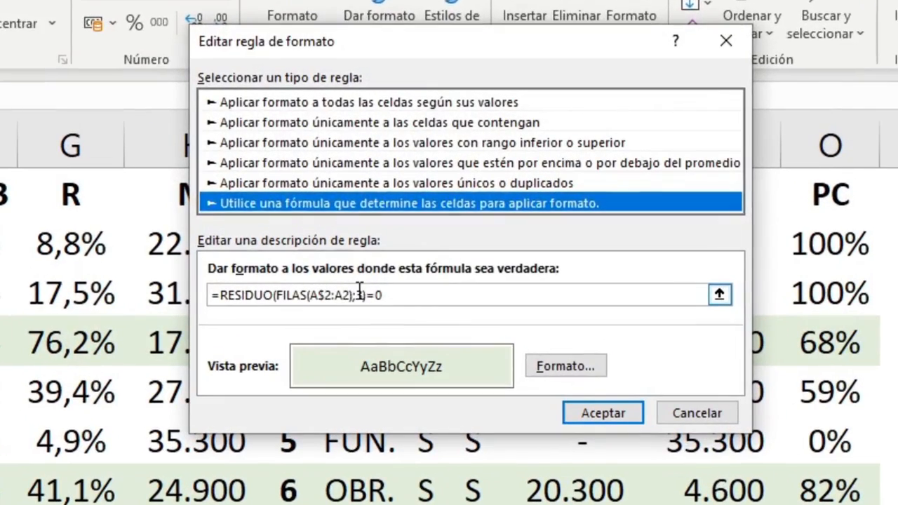
click(359, 294)
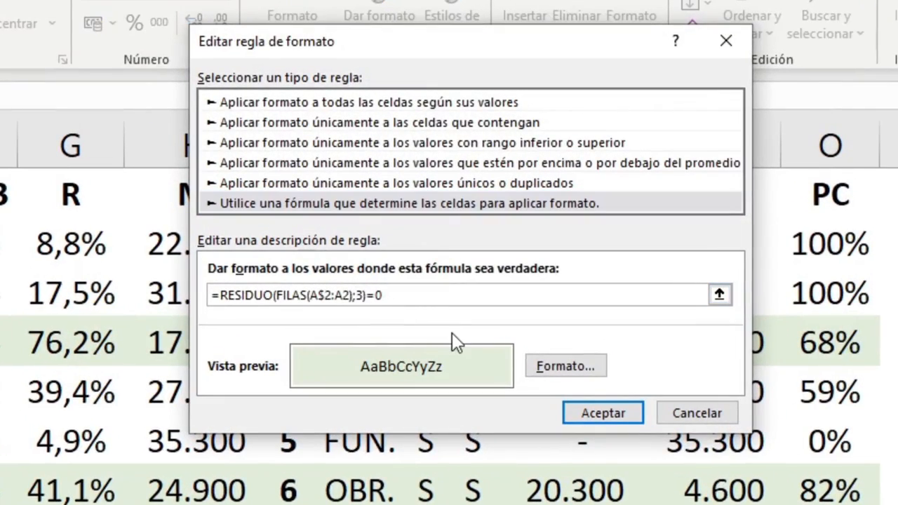
key(Delete)
text(4)
click(457, 294)
key(BackSpace)
text(1)
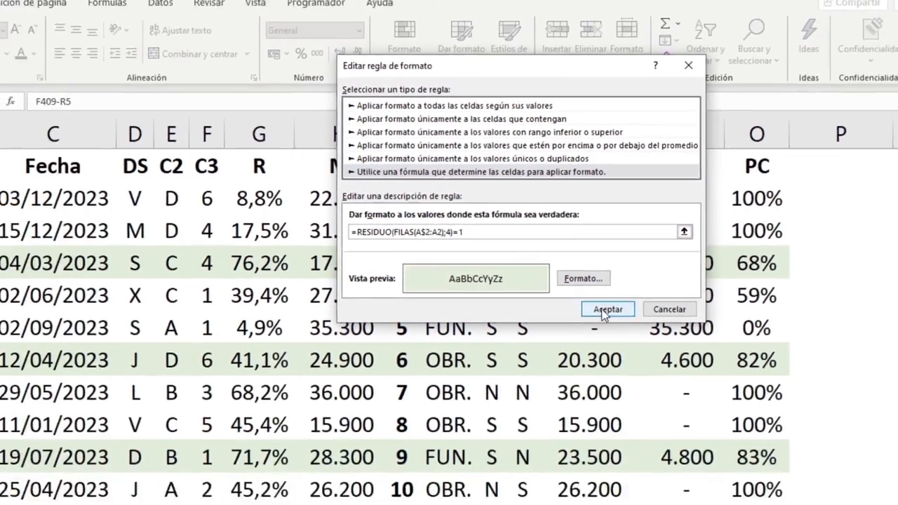
click(603, 413)
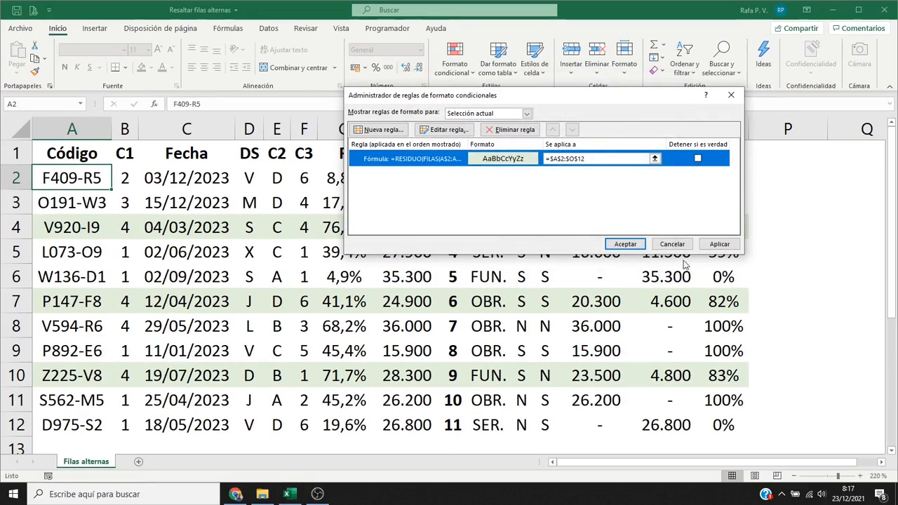
click(715, 244)
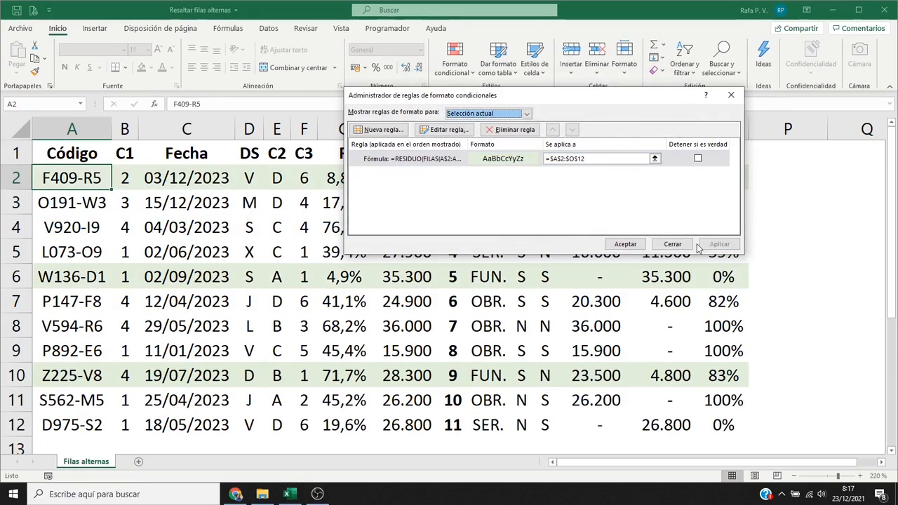
click(625, 244)
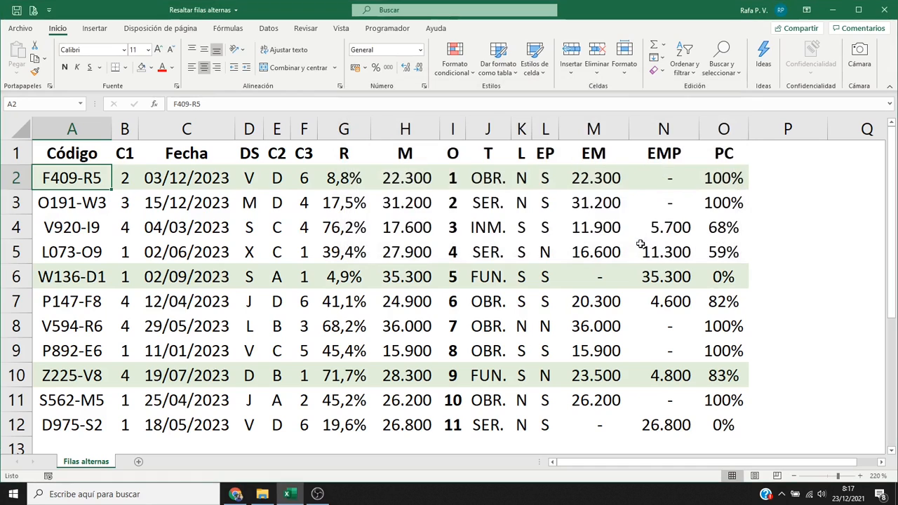
Change the rule's formula to =RESIDUO(FILAS(A$2:A2);4)=0, apply it to the table and leave the rules manager
click(455, 60)
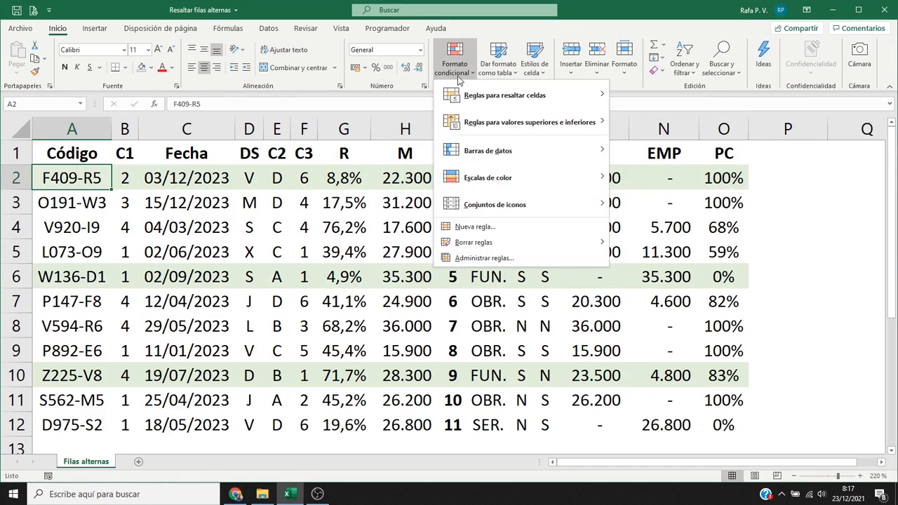
click(480, 258)
double_click(424, 160)
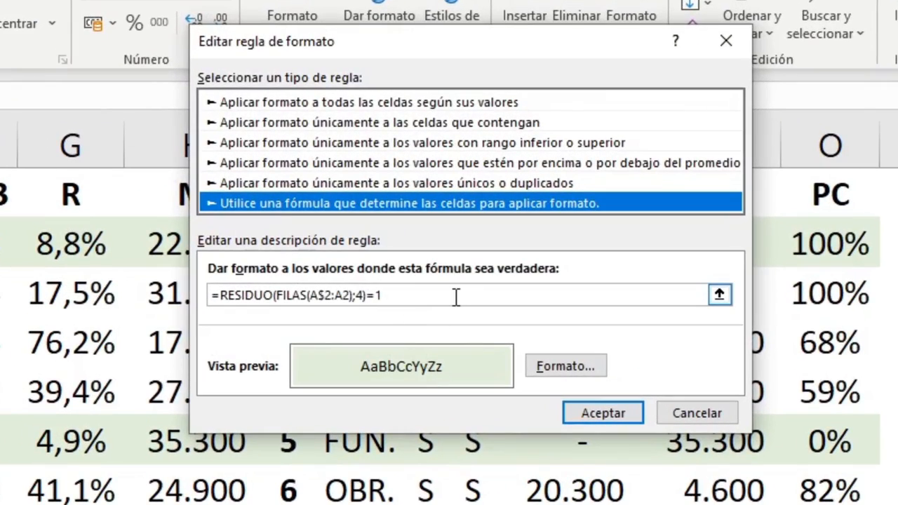
click(456, 295)
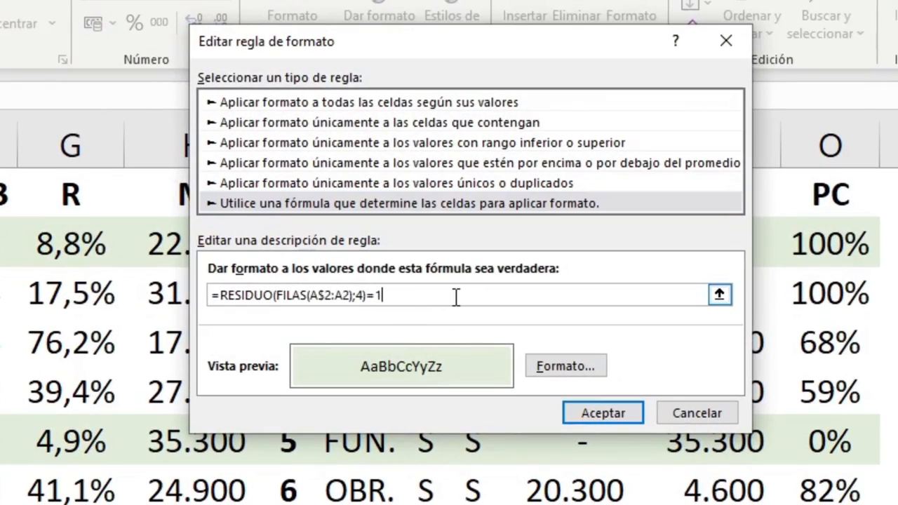
key(BackSpace)
text(0)
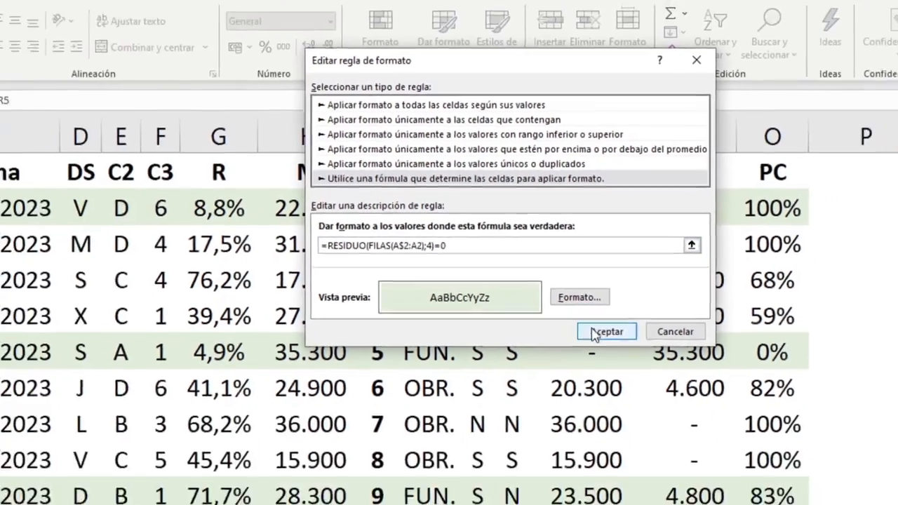
click(603, 412)
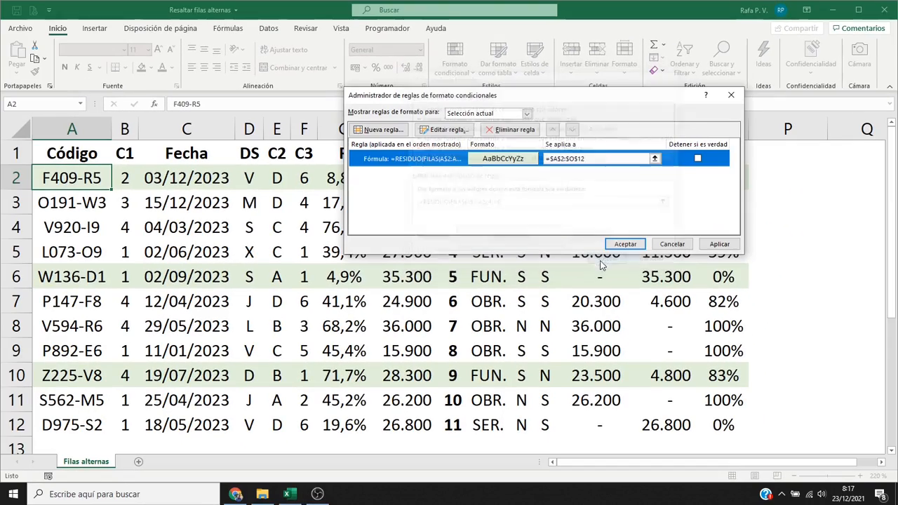
click(720, 244)
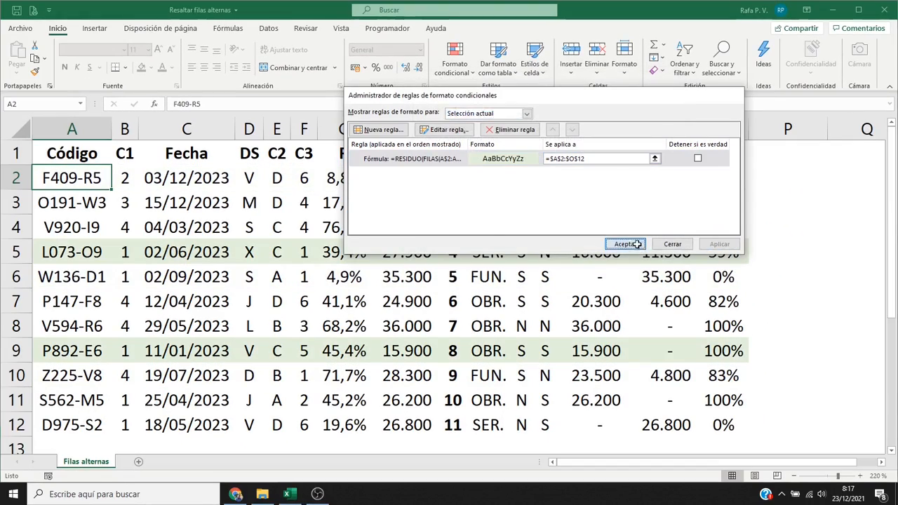
click(626, 244)
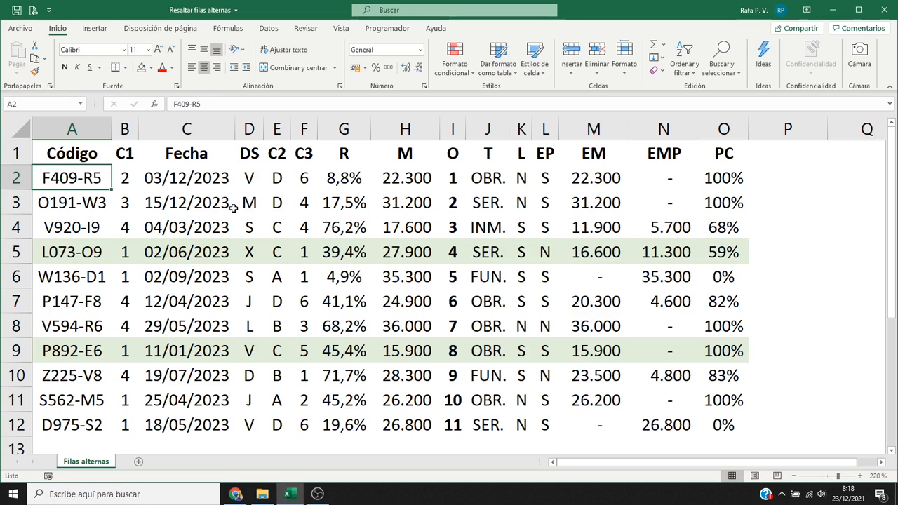
Sort the table by the Fecha column from oldest to most recent
click(203, 181)
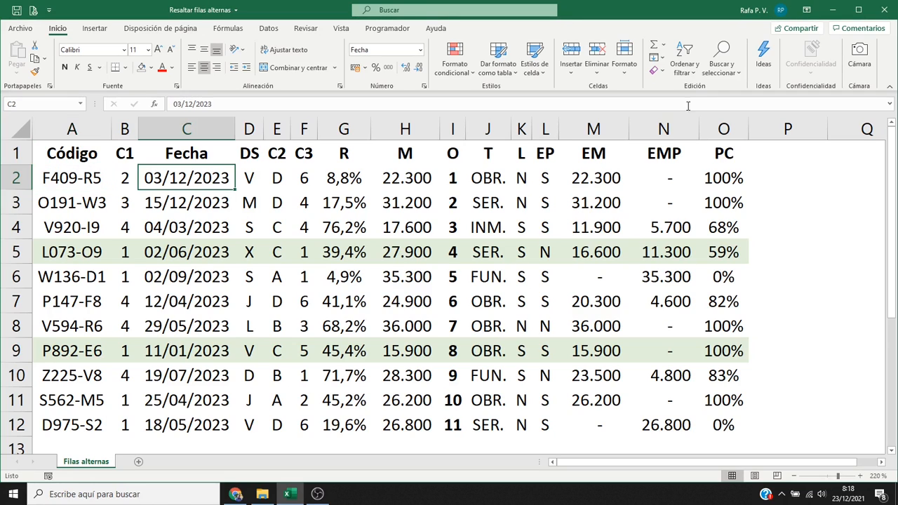
click(690, 76)
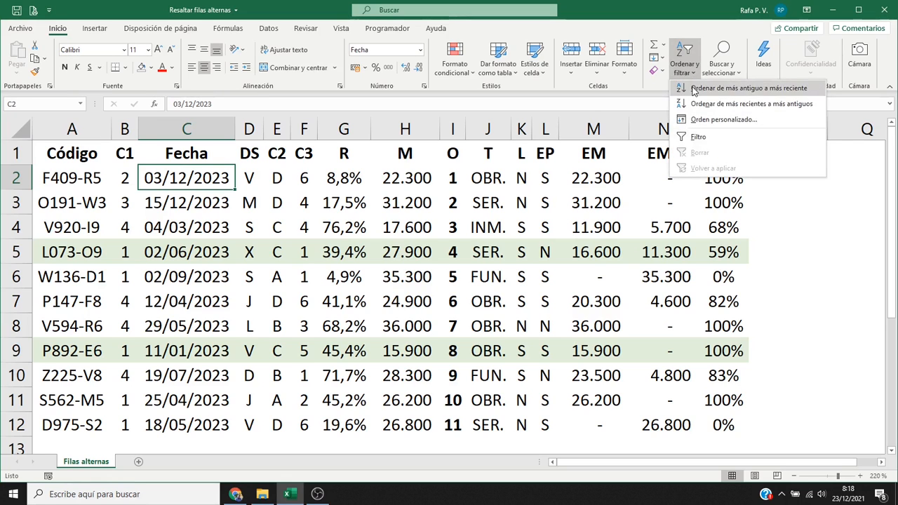
click(693, 88)
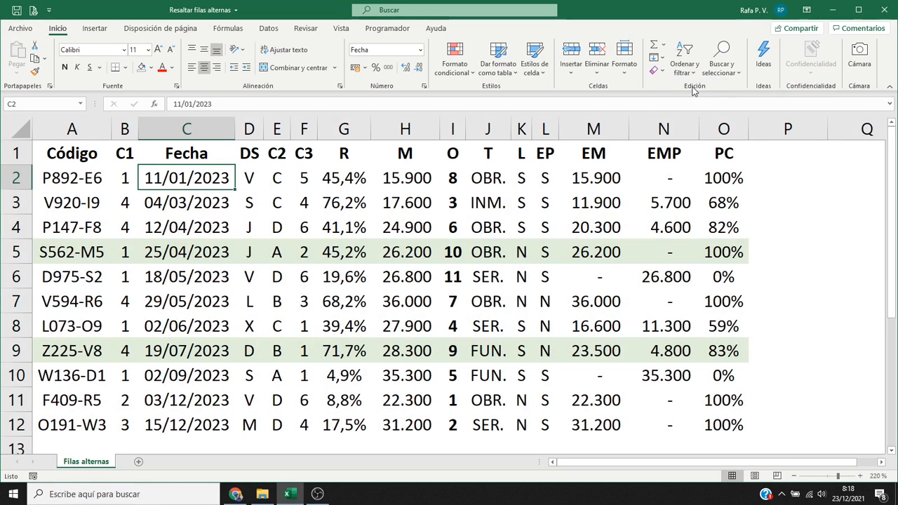
Delete the whole of row 6 from the table and undo the deletion
click(20, 278)
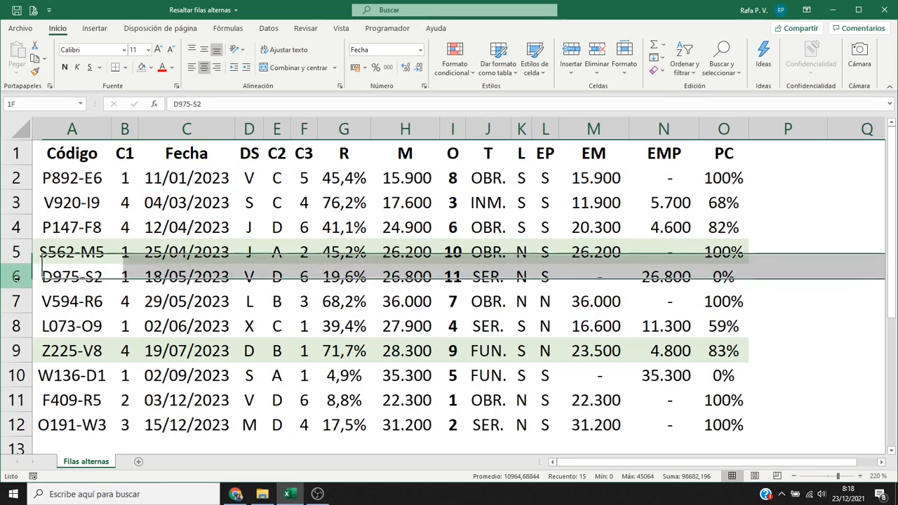
right_click(47, 278)
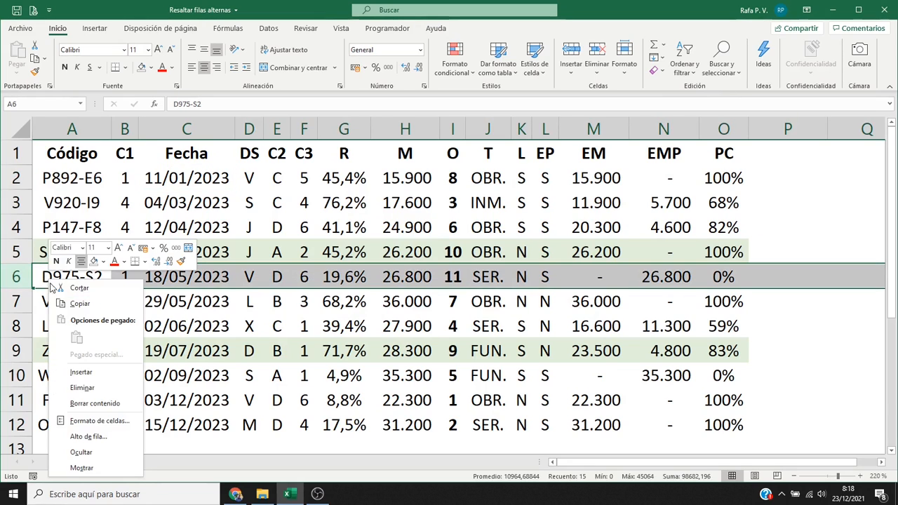
click(88, 388)
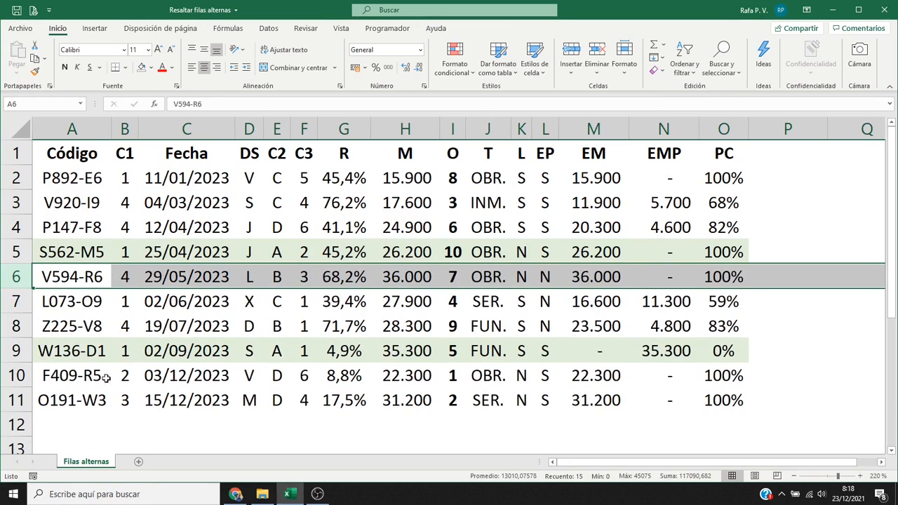
click(88, 277)
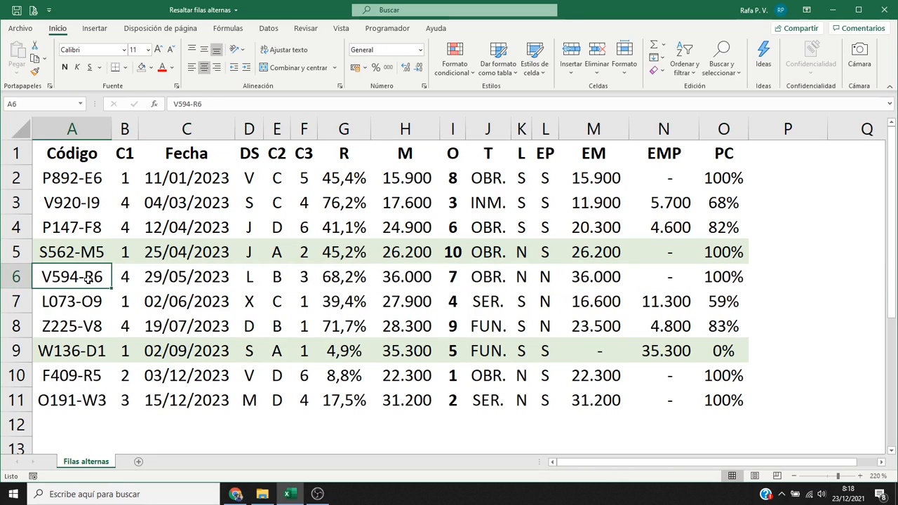
key(ctrl+z)
Insert an entire row above the D975-S2 record in row 6 and undo the insertion
click(88, 278)
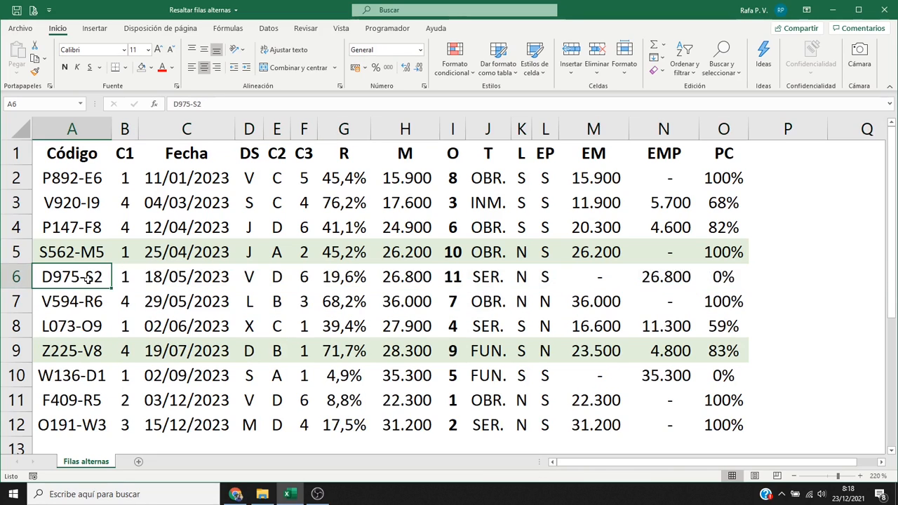
right_click(88, 278)
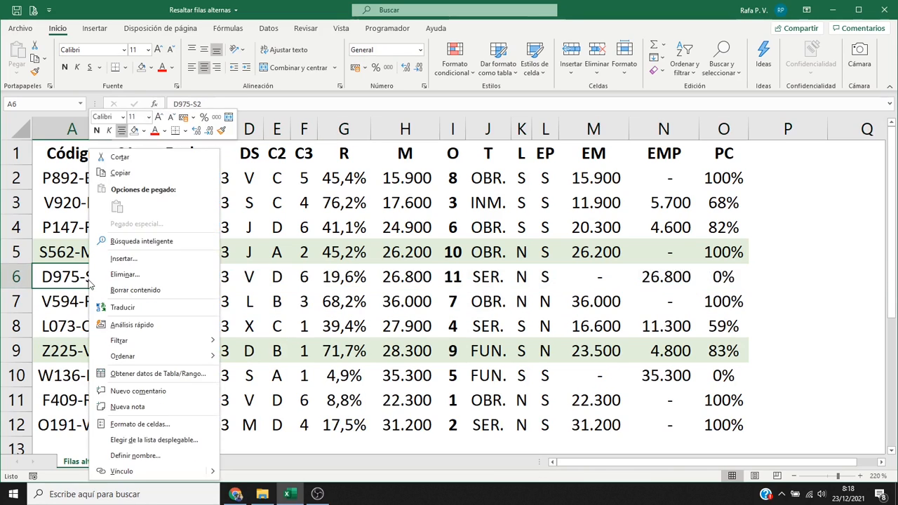
click(123, 259)
click(121, 259)
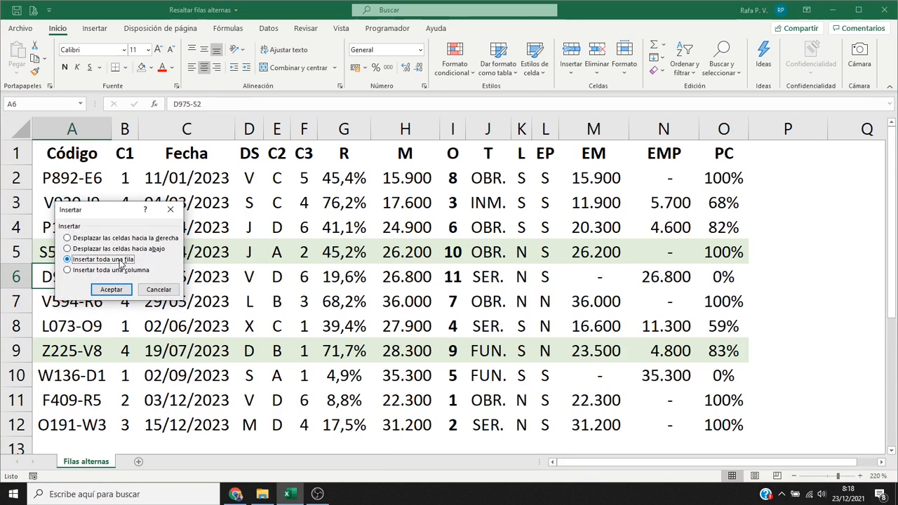
click(119, 289)
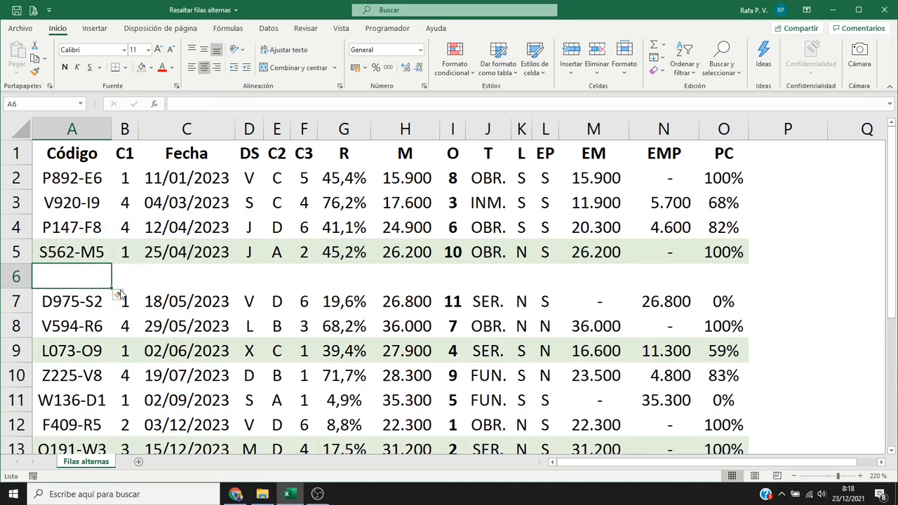
key(ctrl+z)
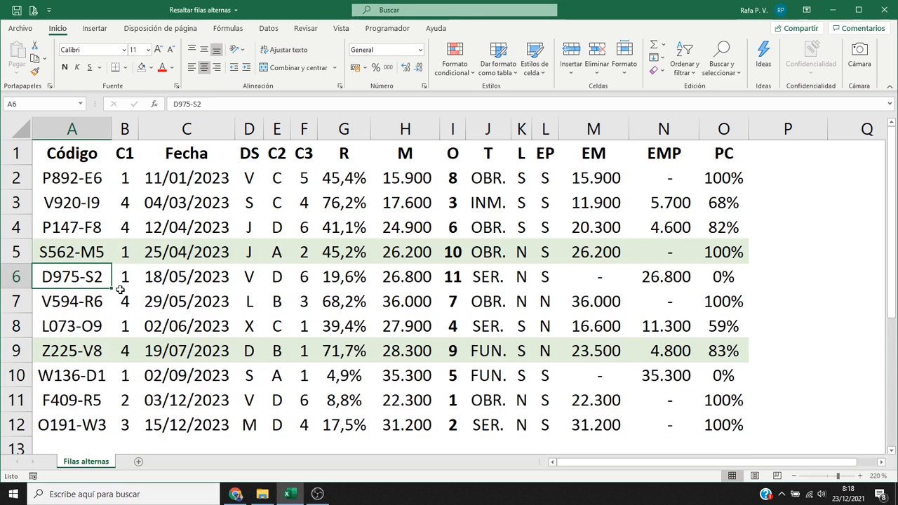